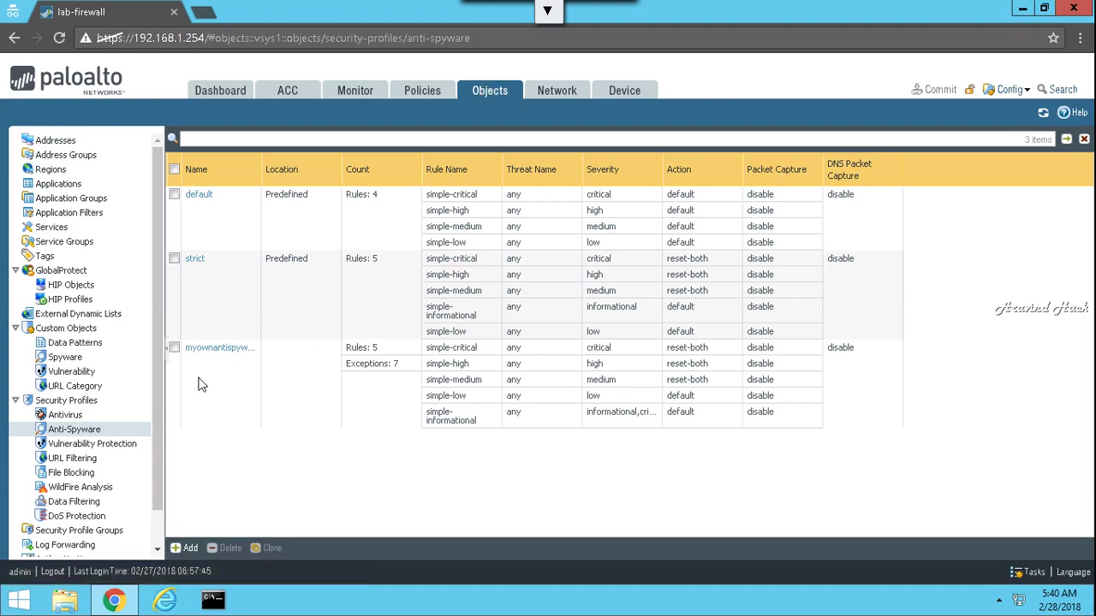
# Add a new external dynamic list named mydns with the type Domain List
pyautogui.click(109, 315)
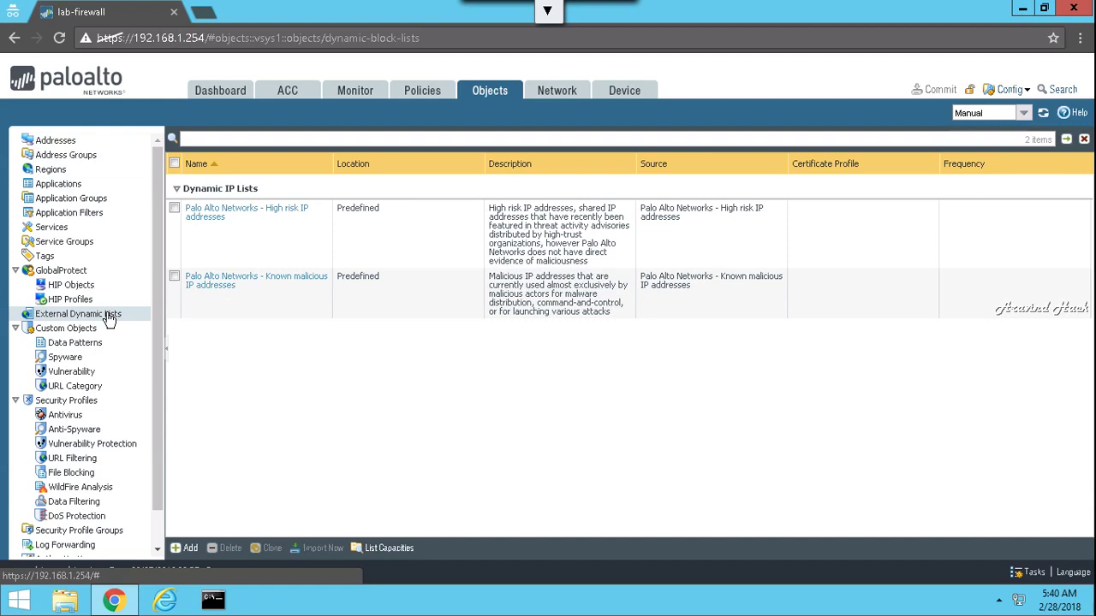
pyautogui.click(188, 546)
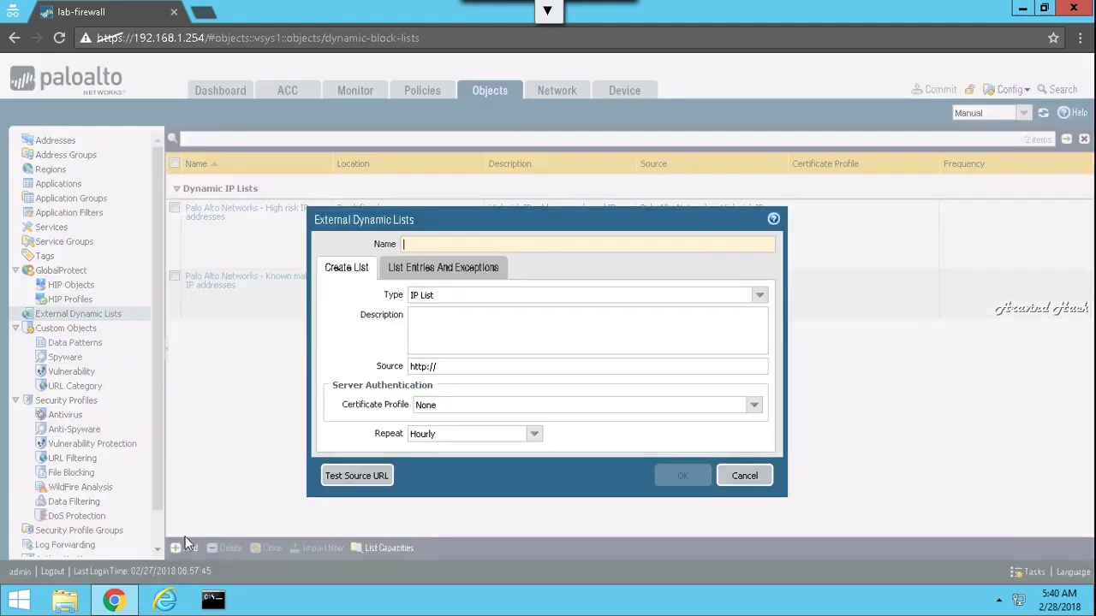
pyautogui.write('mydns')
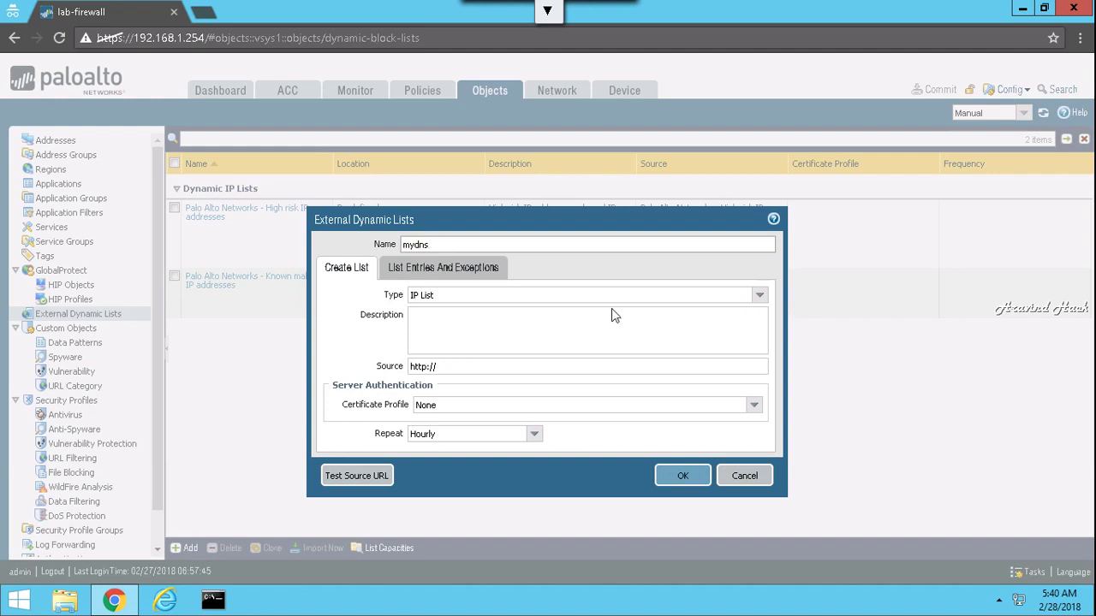
pyautogui.click(761, 296)
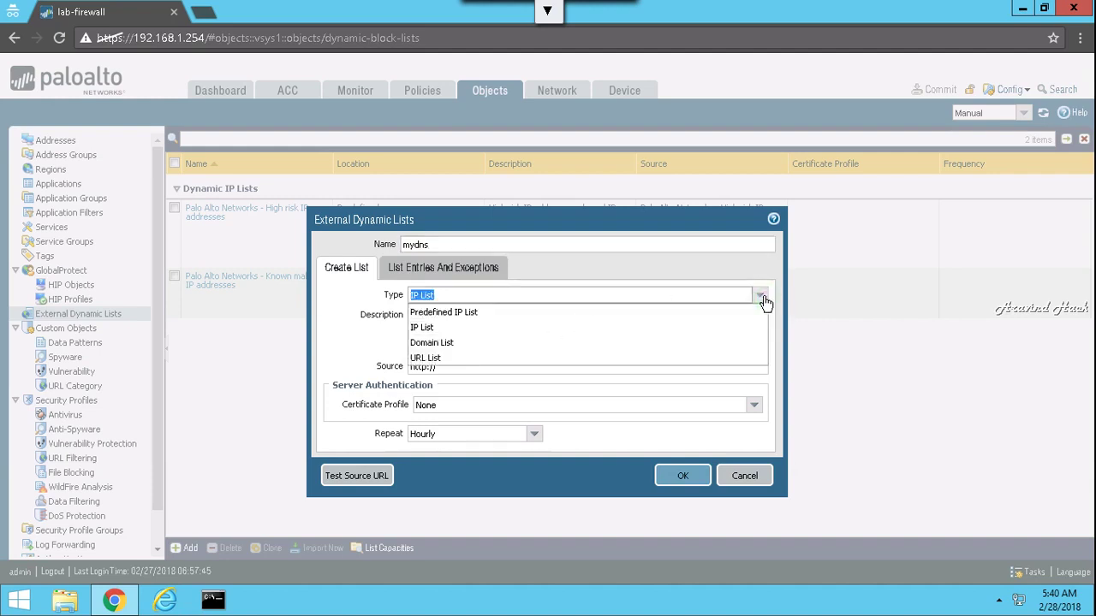
pyautogui.click(640, 343)
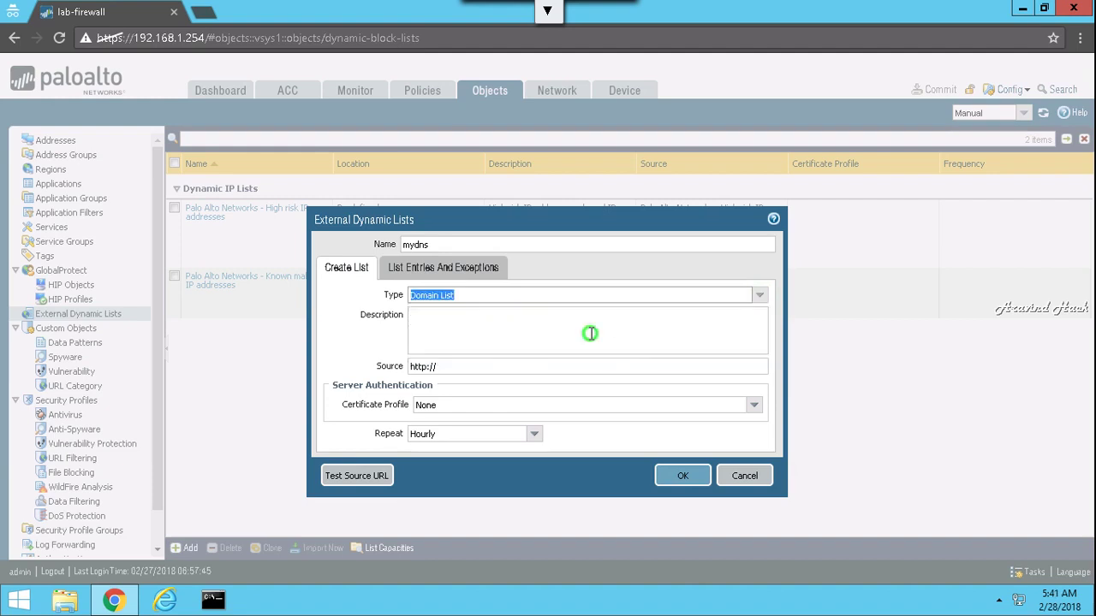
pyautogui.click(591, 334)
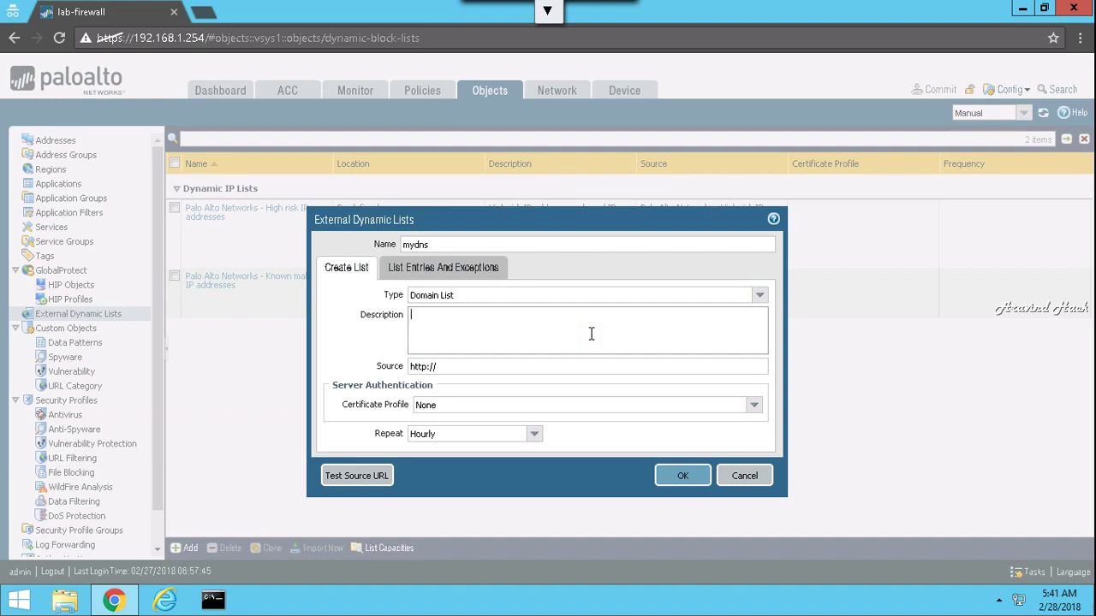
pyautogui.write('specify local dns server ip a')
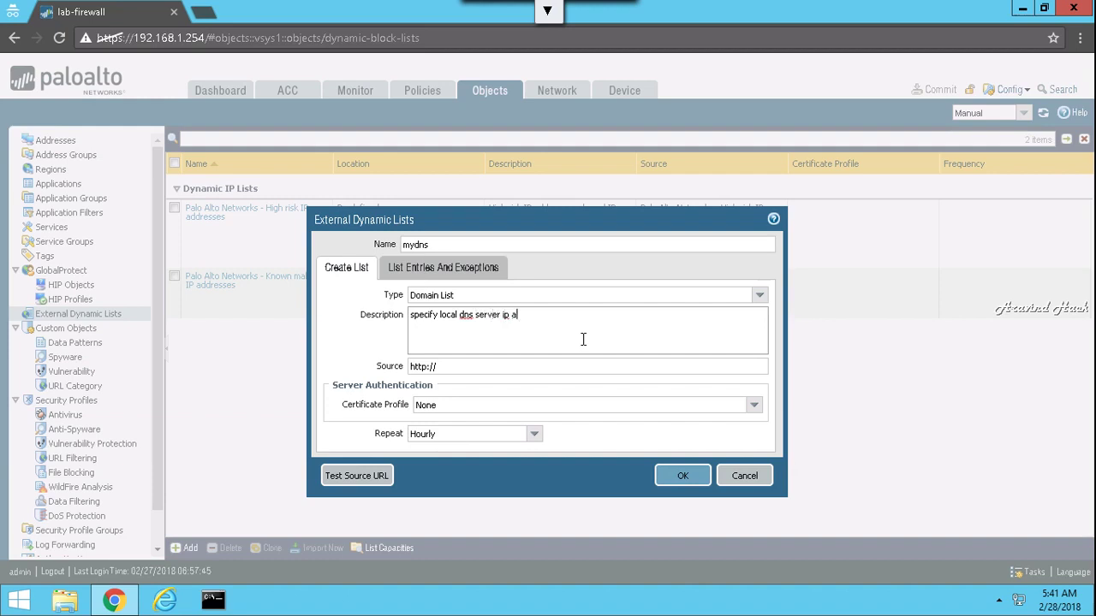
pyautogui.write('ddress')
pyautogui.click(530, 364)
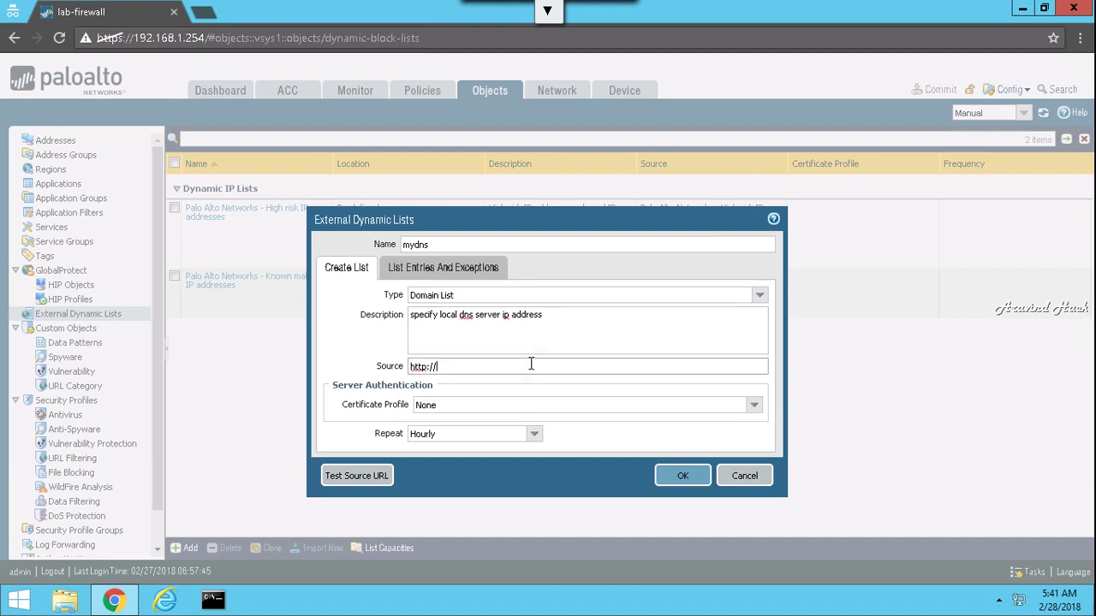
pyautogui.write('192.168.50.10//dns-')
pyautogui.write('sinkhole.txt')
# Set the list's repeat interval to Five Minute and test the source URL
pyautogui.click(531, 433)
pyautogui.click(454, 467)
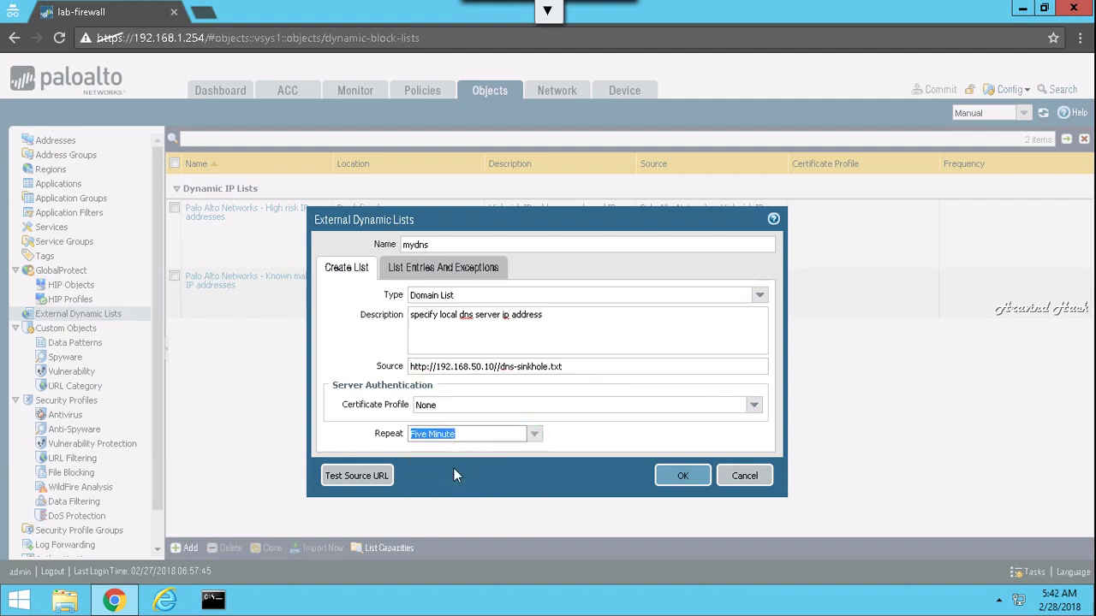
pyautogui.click(383, 482)
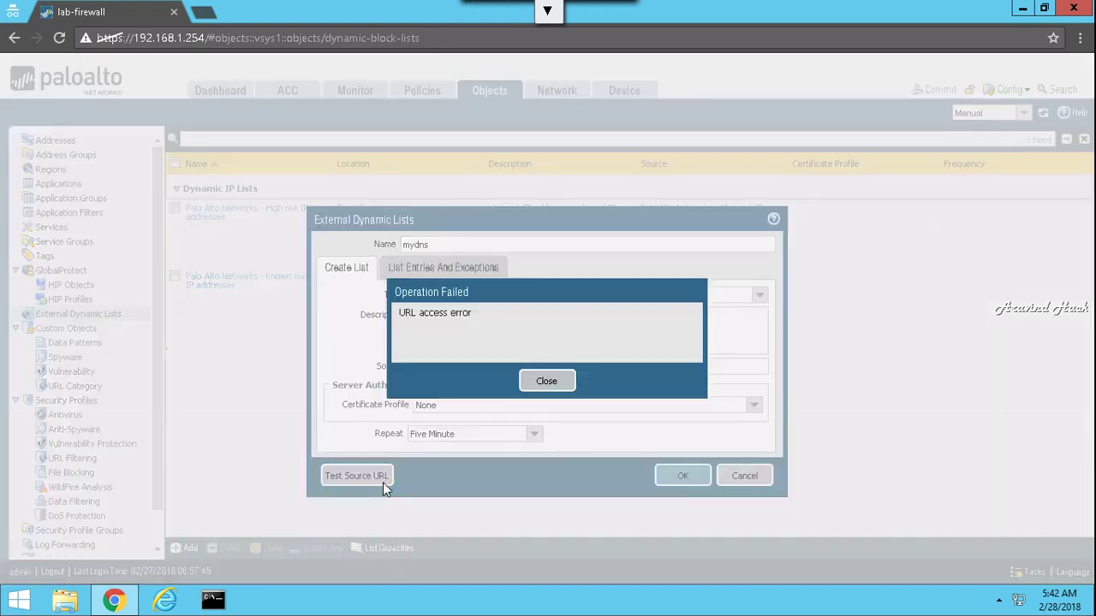
pyautogui.click(548, 383)
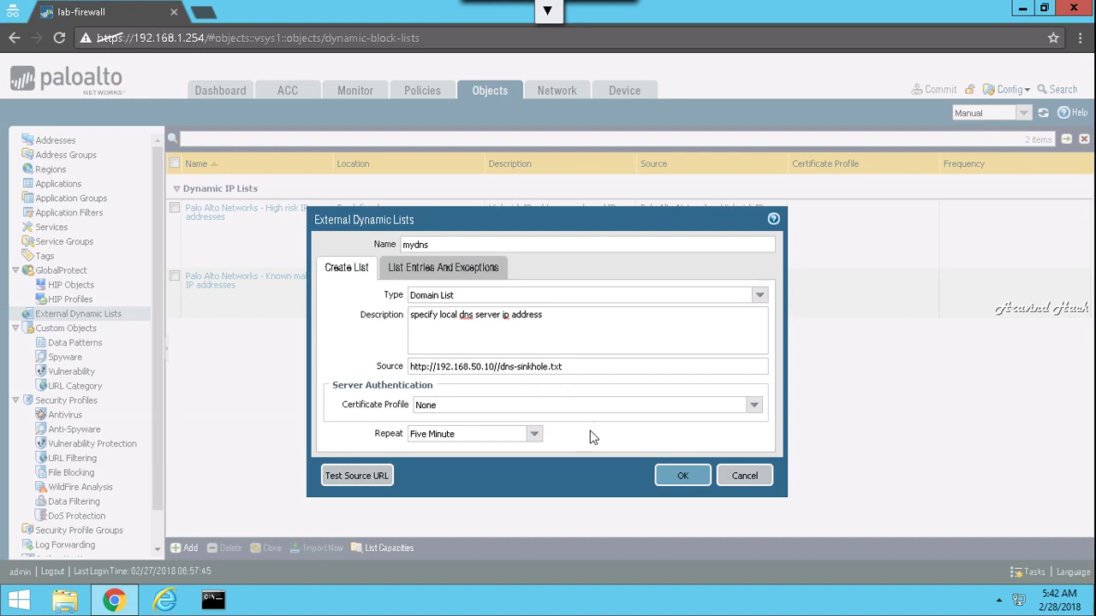
pyautogui.click(499, 366)
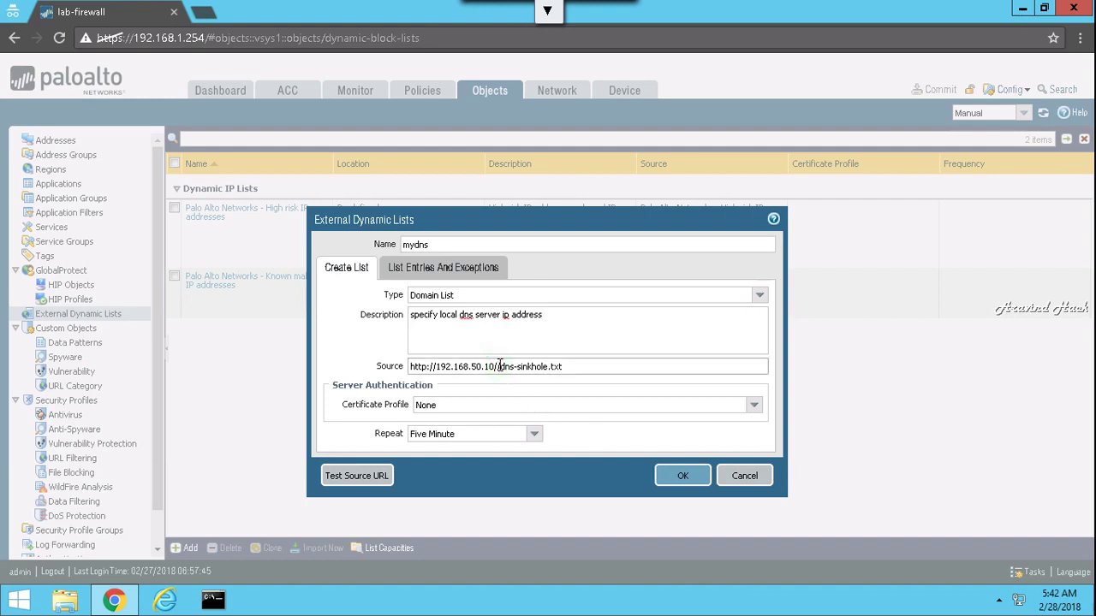
pyautogui.press('BackSpace')
pyautogui.click(373, 475)
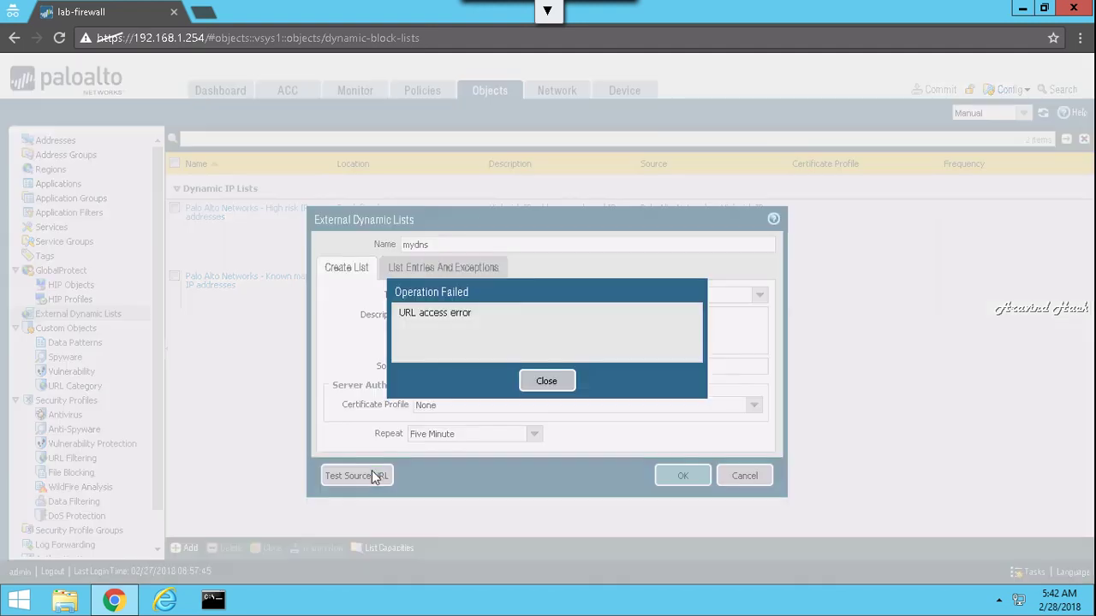
pyautogui.click(546, 381)
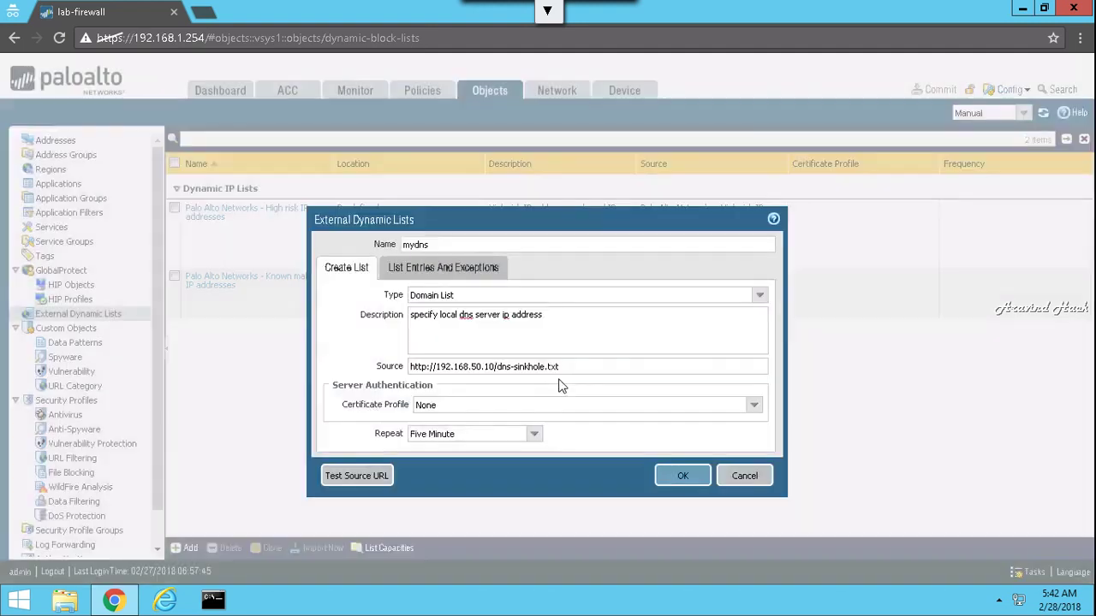
# Try capitalizing the file name in the source URL as Dns-sinkhole.txt and test the URL
pyautogui.click(503, 370)
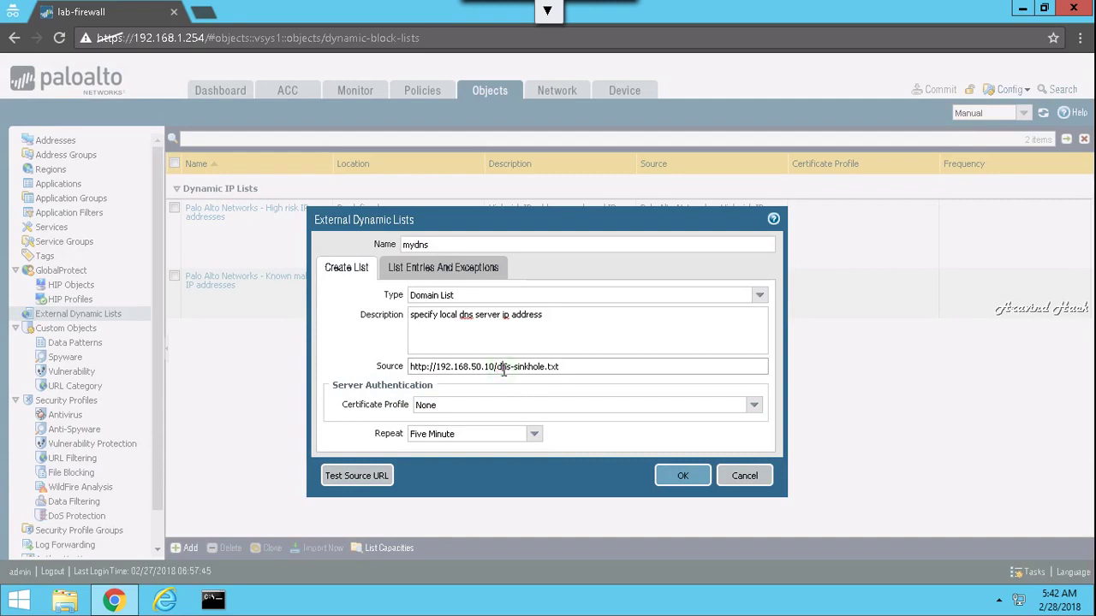
pyautogui.press('BackSpace')
pyautogui.write('D')
pyautogui.click(374, 476)
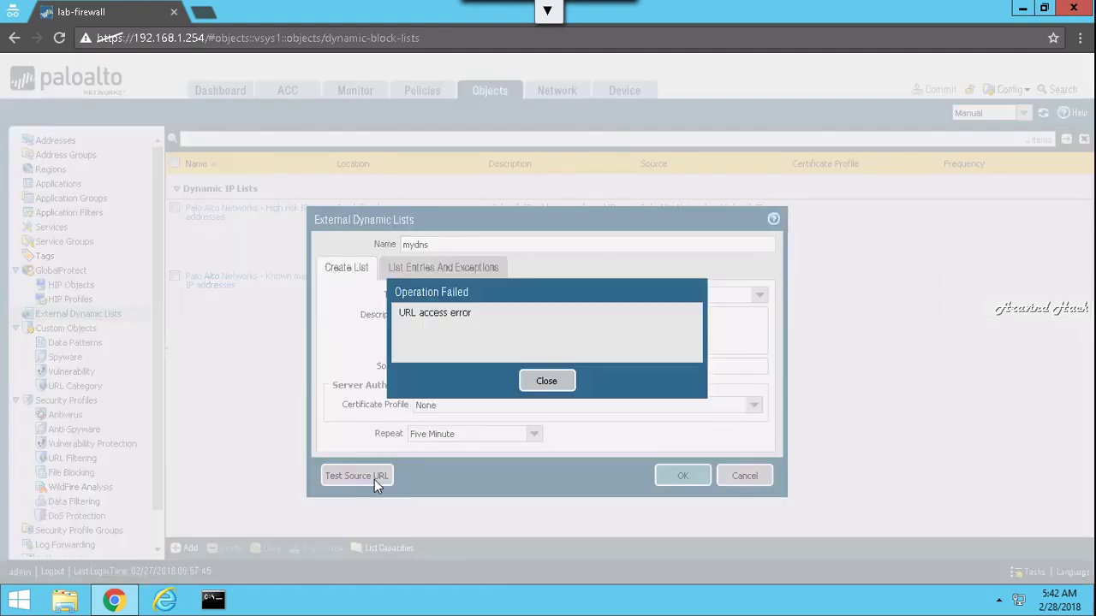
pyautogui.click(532, 383)
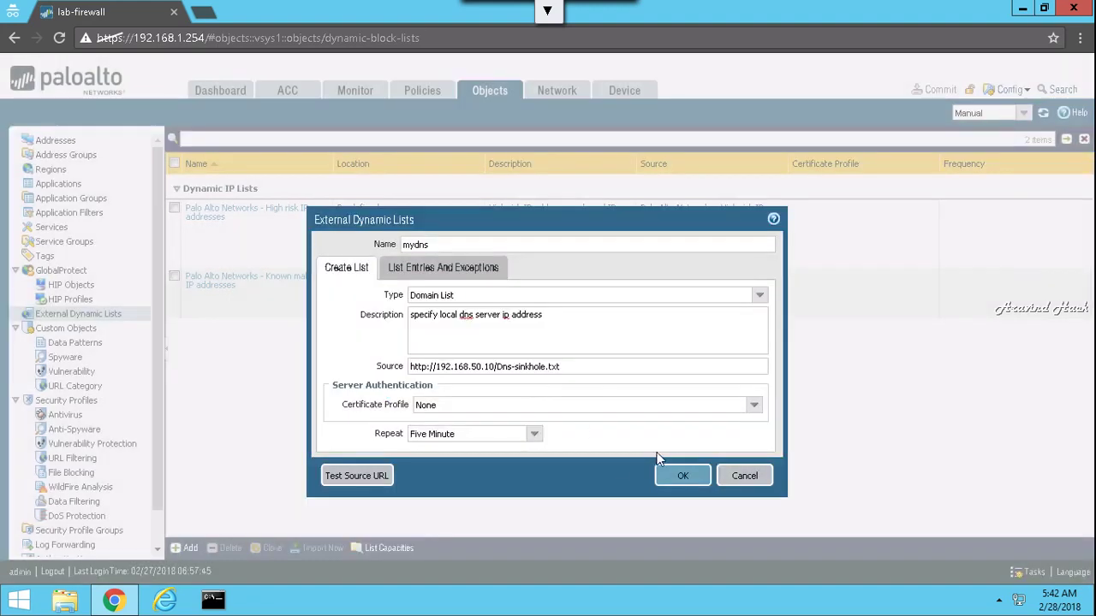
# Check the list entries and exceptions of mydns, and save the list, leaving it unselected
pyautogui.click(451, 269)
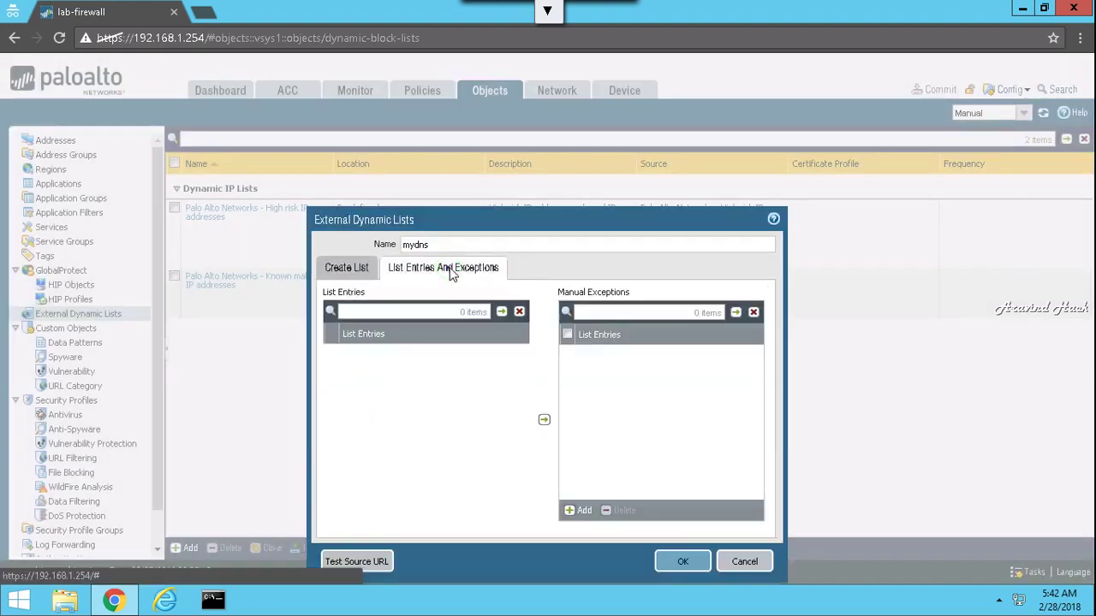
pyautogui.click(344, 268)
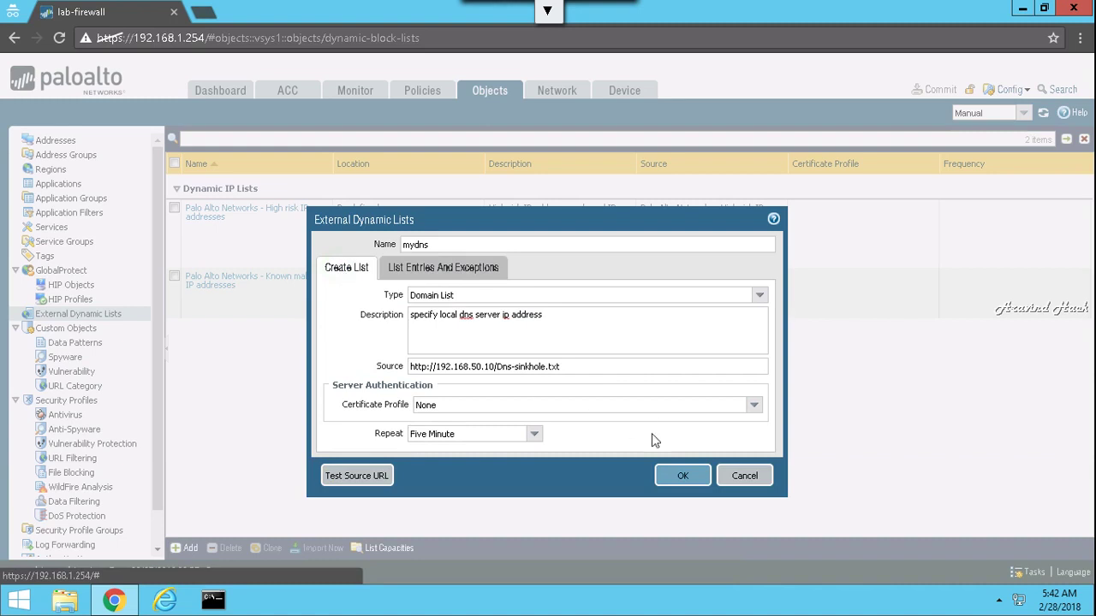
pyautogui.click(677, 479)
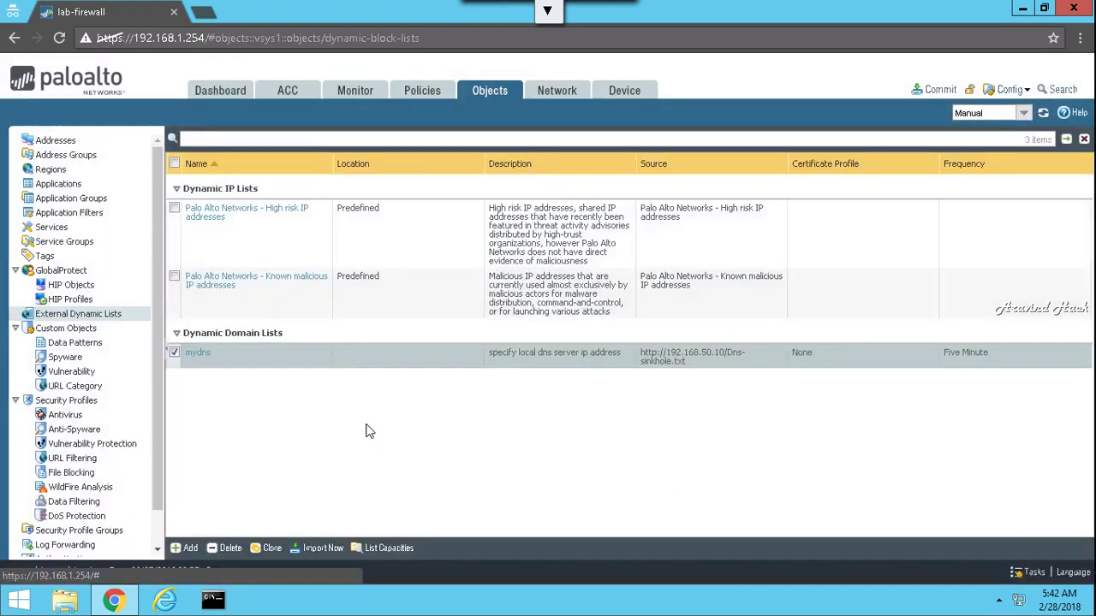
pyautogui.click(175, 353)
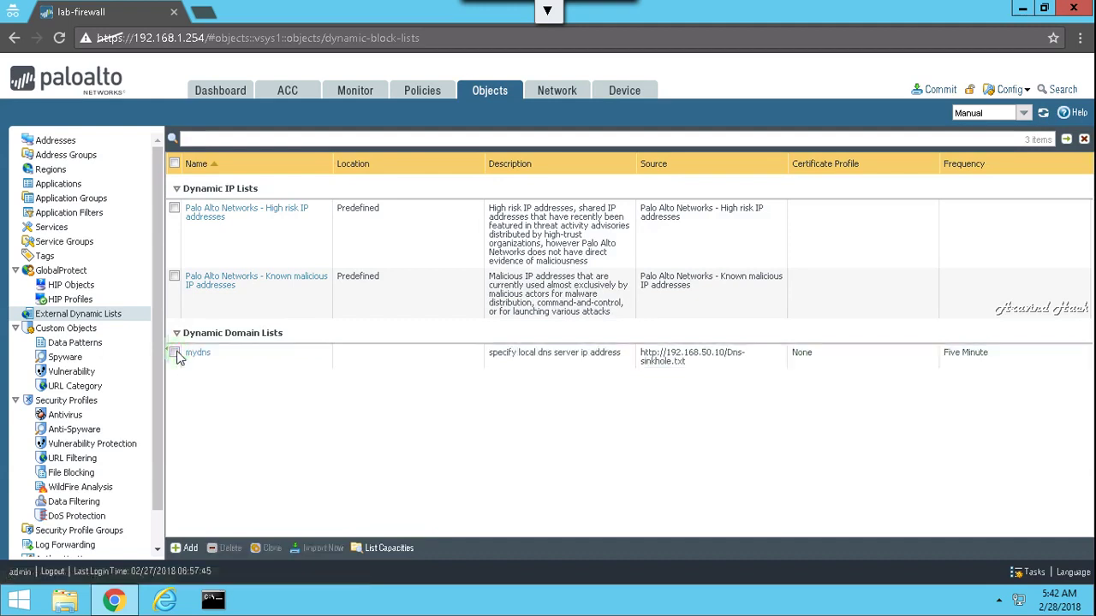
# Commit all changes to the firewall's running configuration and dismiss the commit status
pyautogui.click(940, 90)
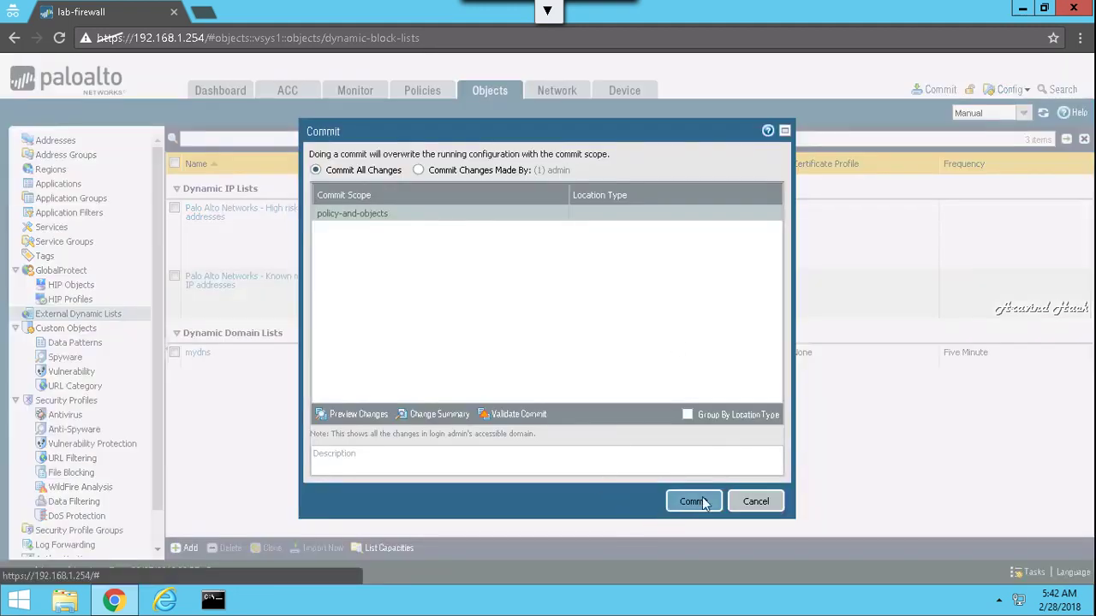
pyautogui.click(695, 501)
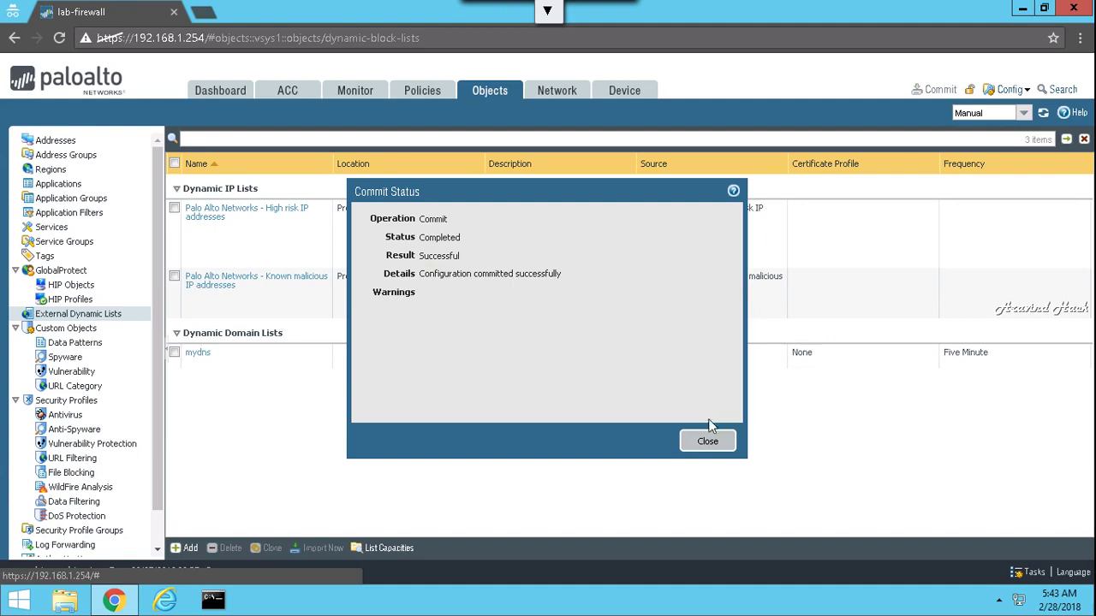
pyautogui.click(706, 443)
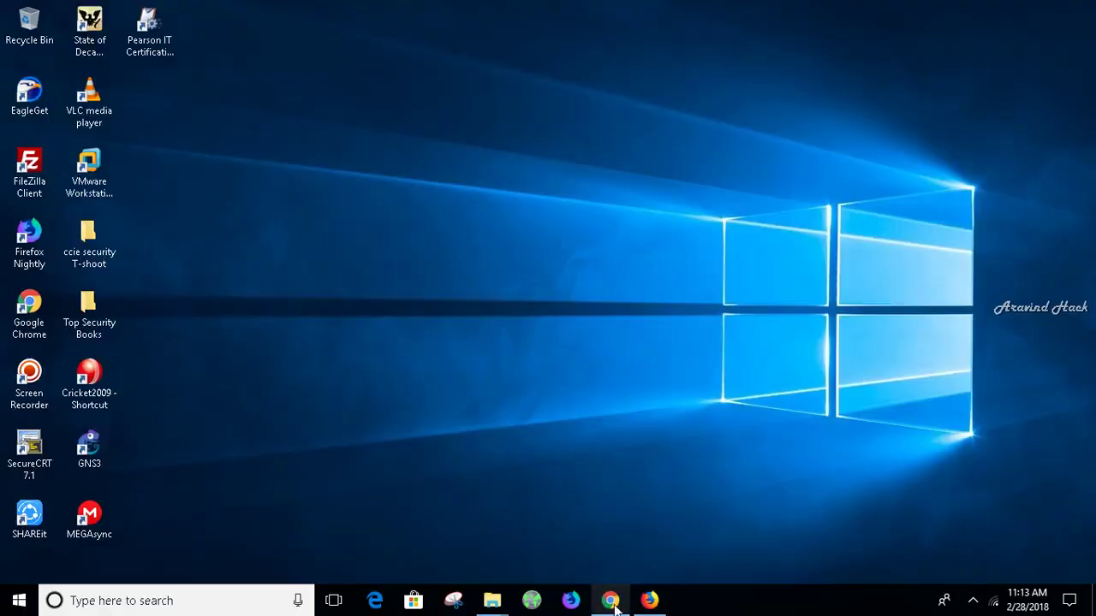
pyautogui.click(655, 602)
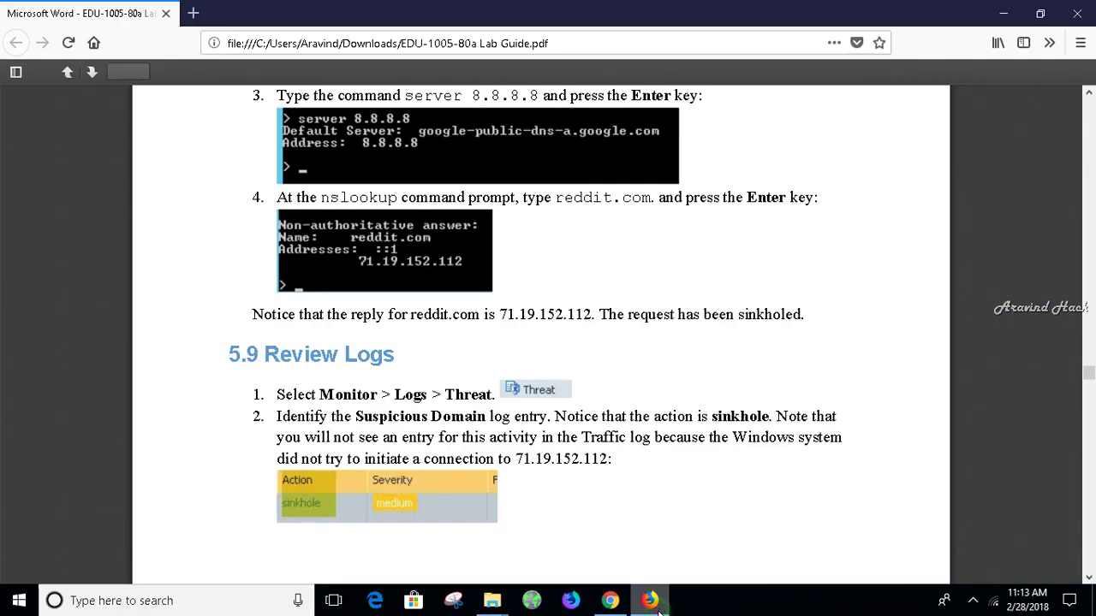
pyautogui.click(610, 600)
pyautogui.press('super+d')
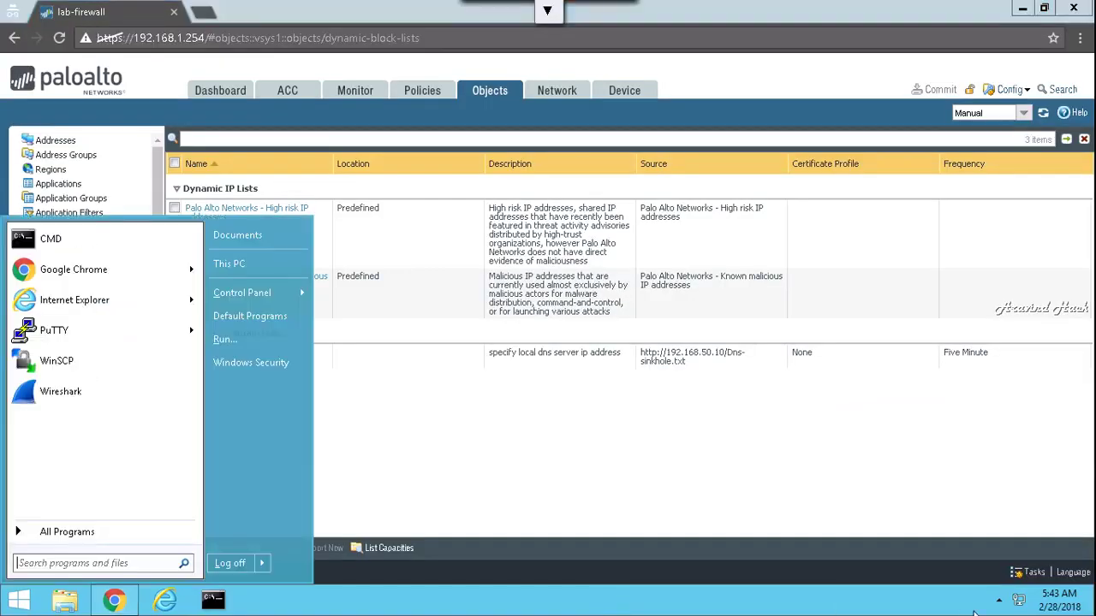
pyautogui.click(970, 605)
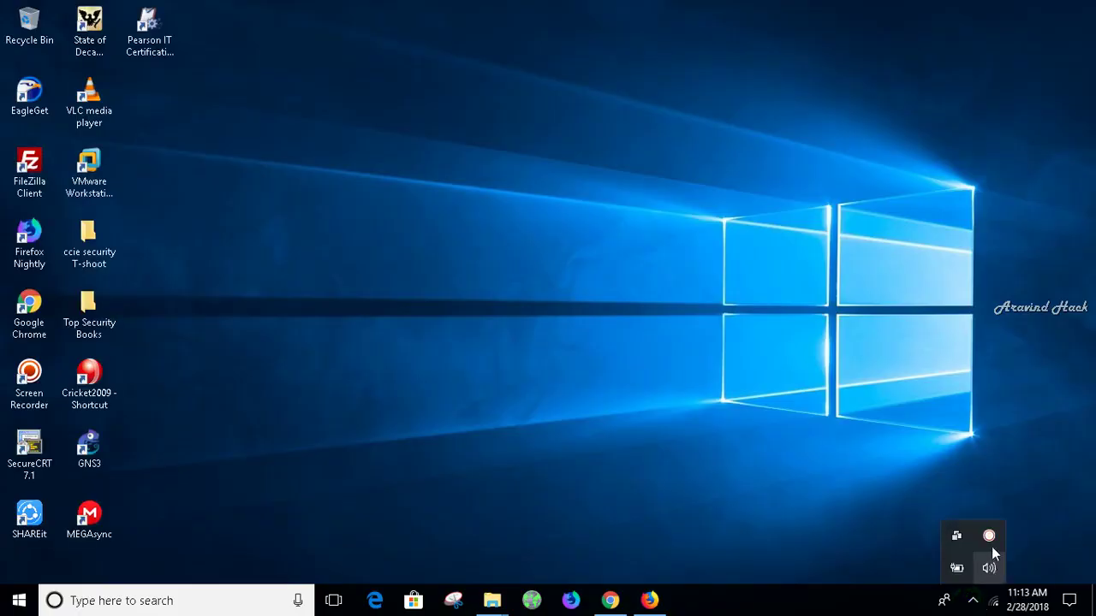
pyautogui.click(989, 537)
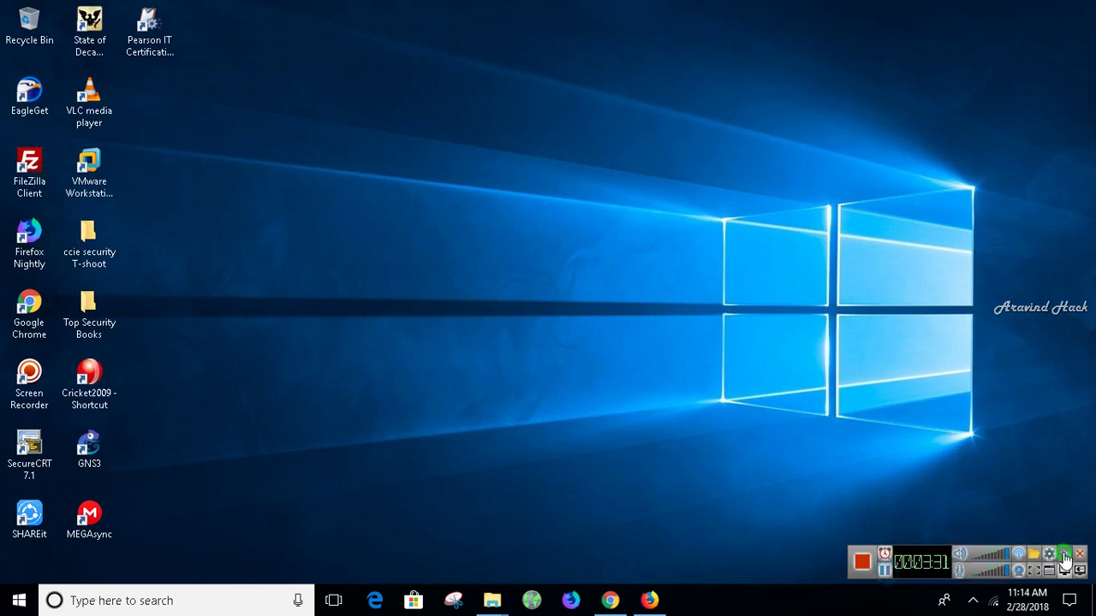
pyautogui.moveTo(608, 604)
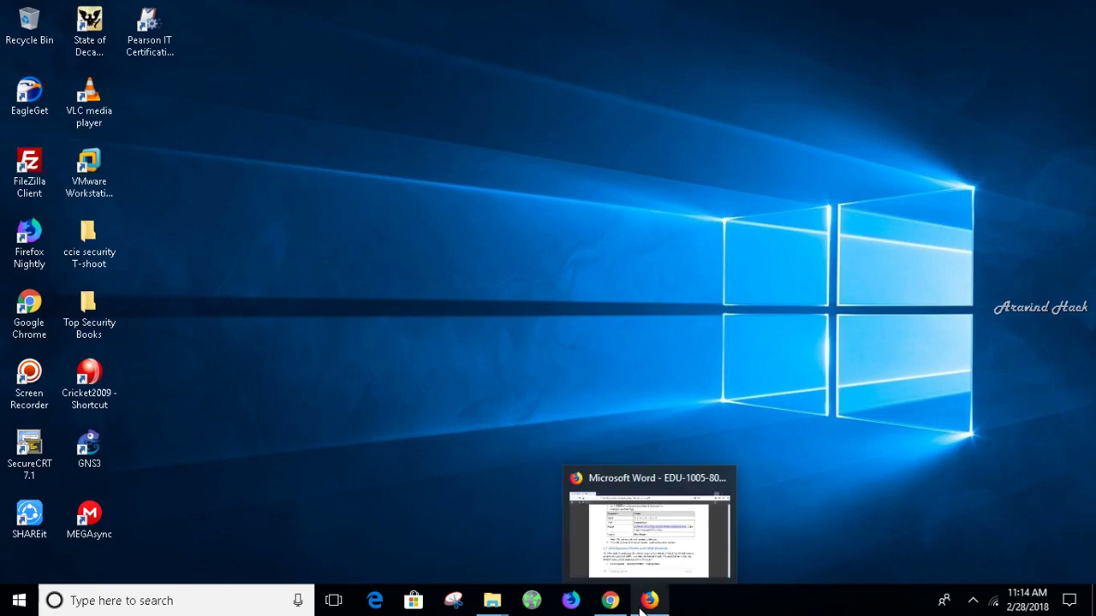
pyautogui.click(610, 526)
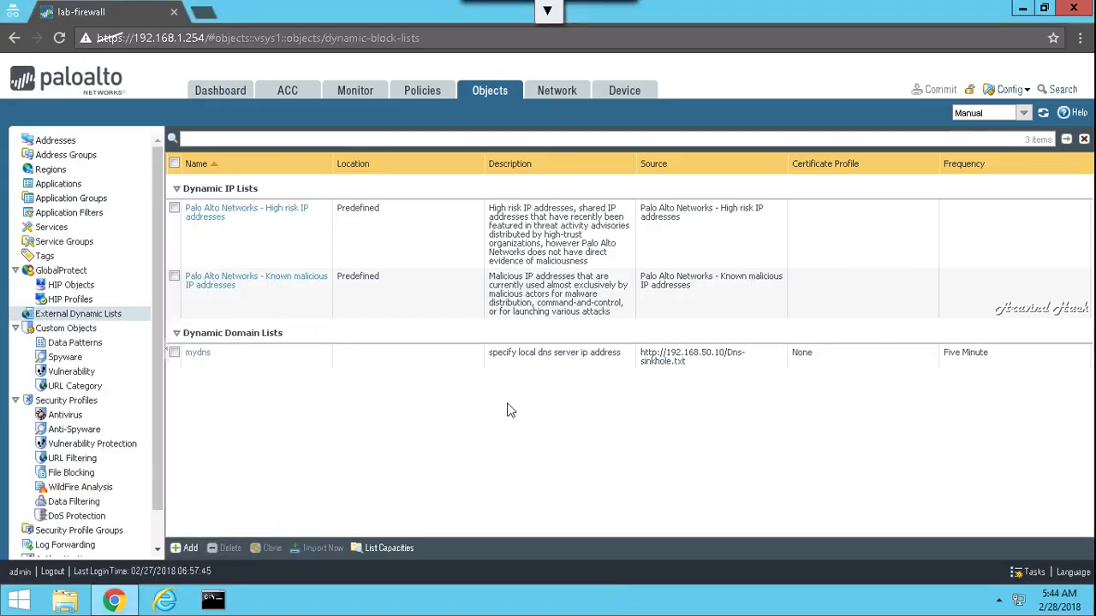
pyautogui.click(195, 356)
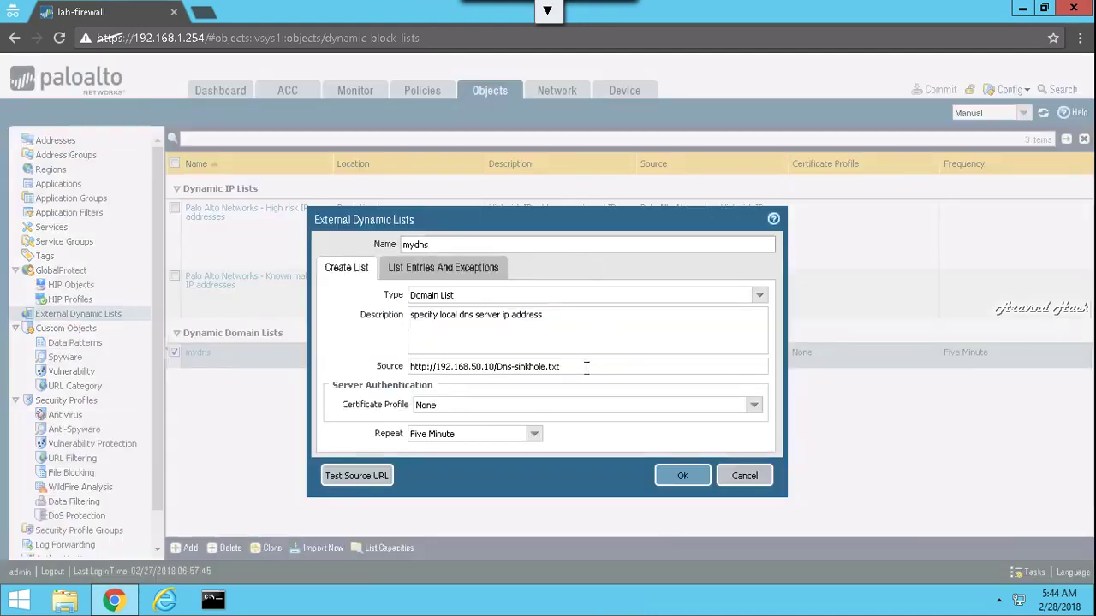
pyautogui.click(585, 366)
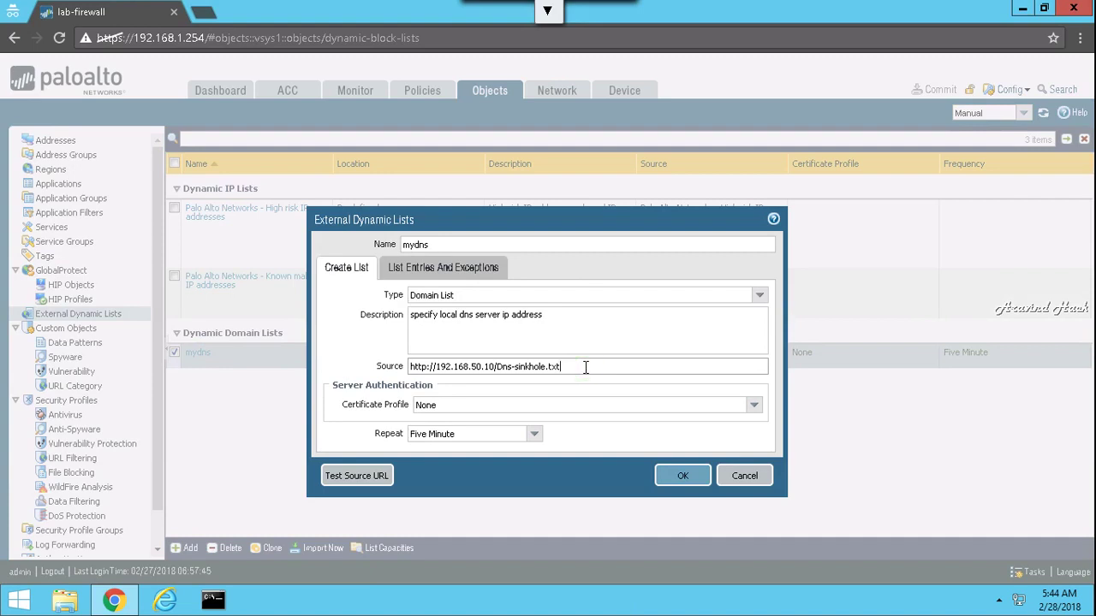
pyautogui.hotkey('ctrl', 'a')
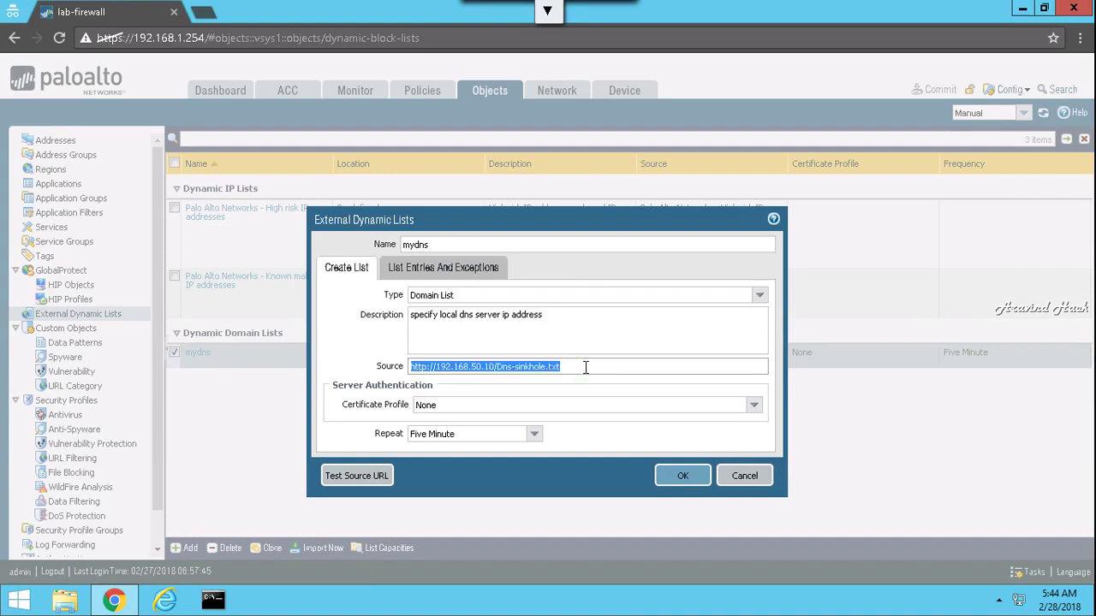
pyautogui.write('http://192.168.50.10/dns-sinkhole.txt')
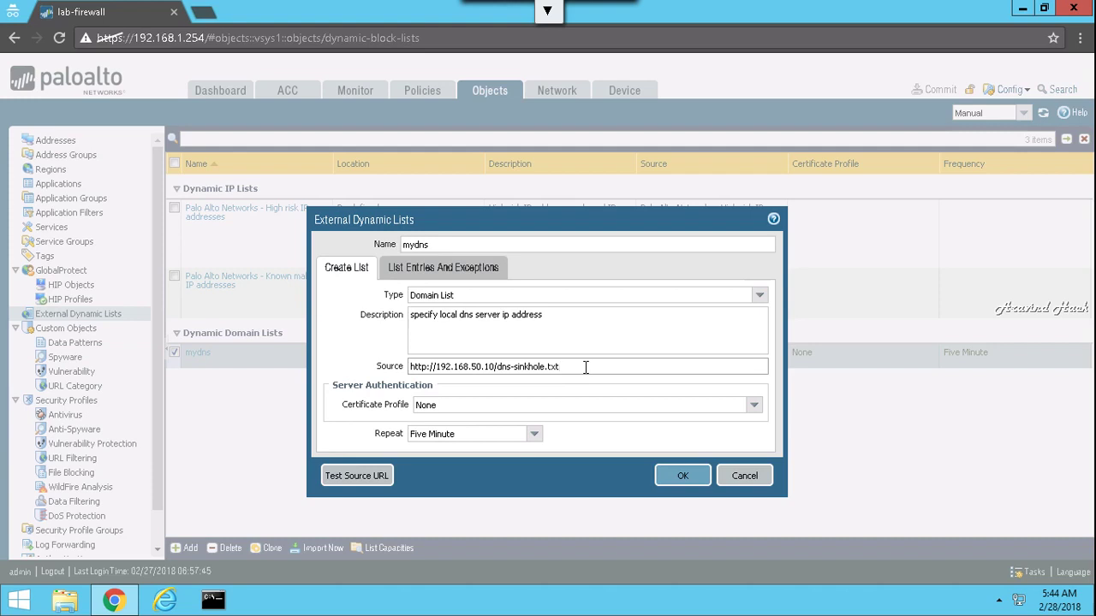
pyautogui.click(681, 481)
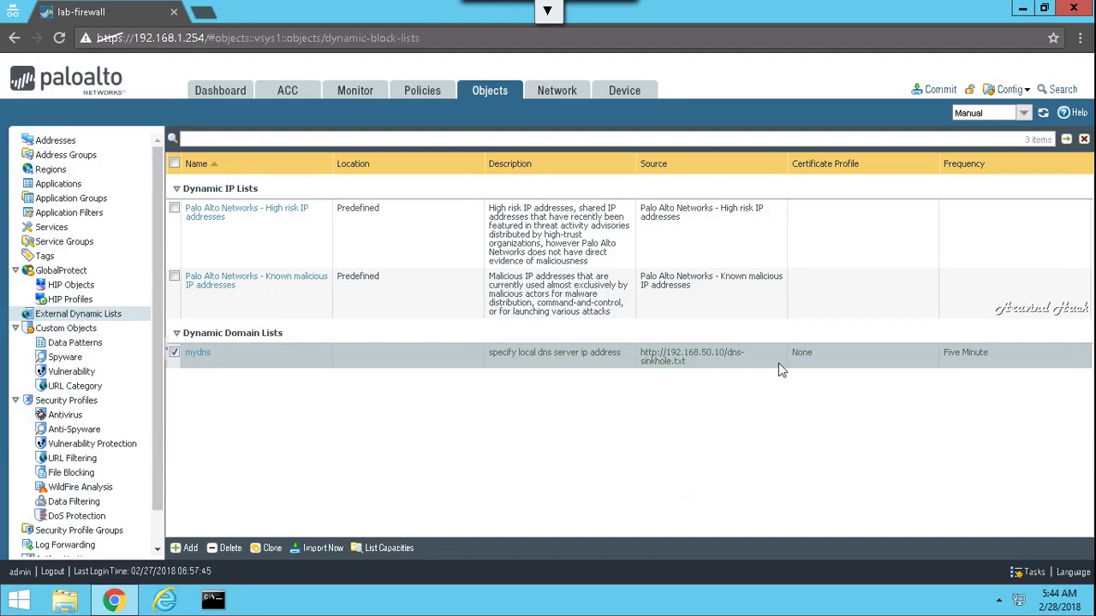
# Commit all pending changes, including the updated mydns source, to the firewall's running configuration
pyautogui.click(945, 89)
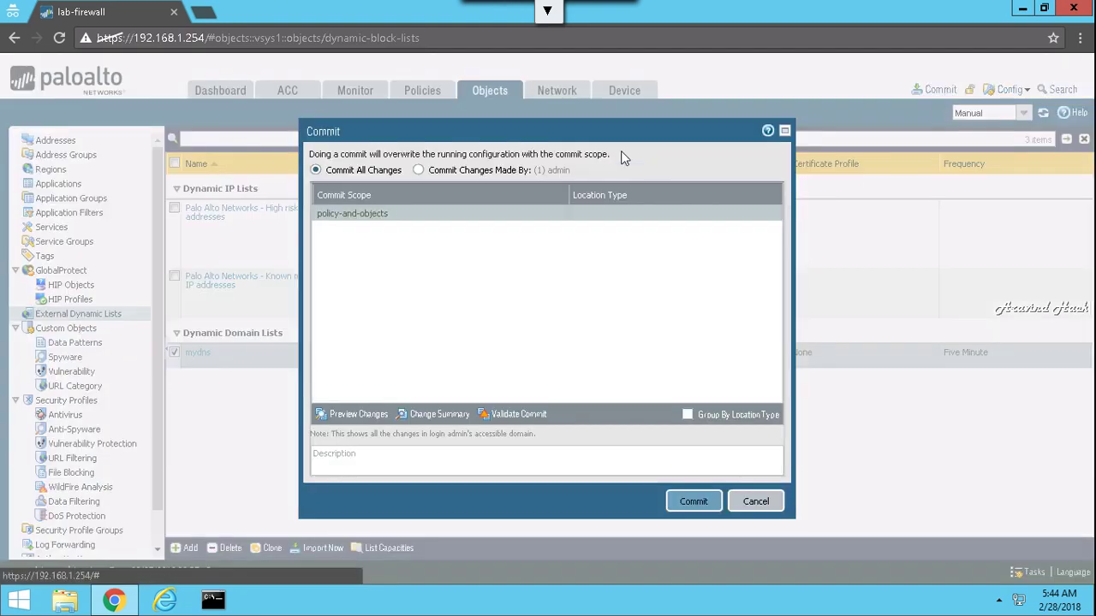
pyautogui.click(701, 509)
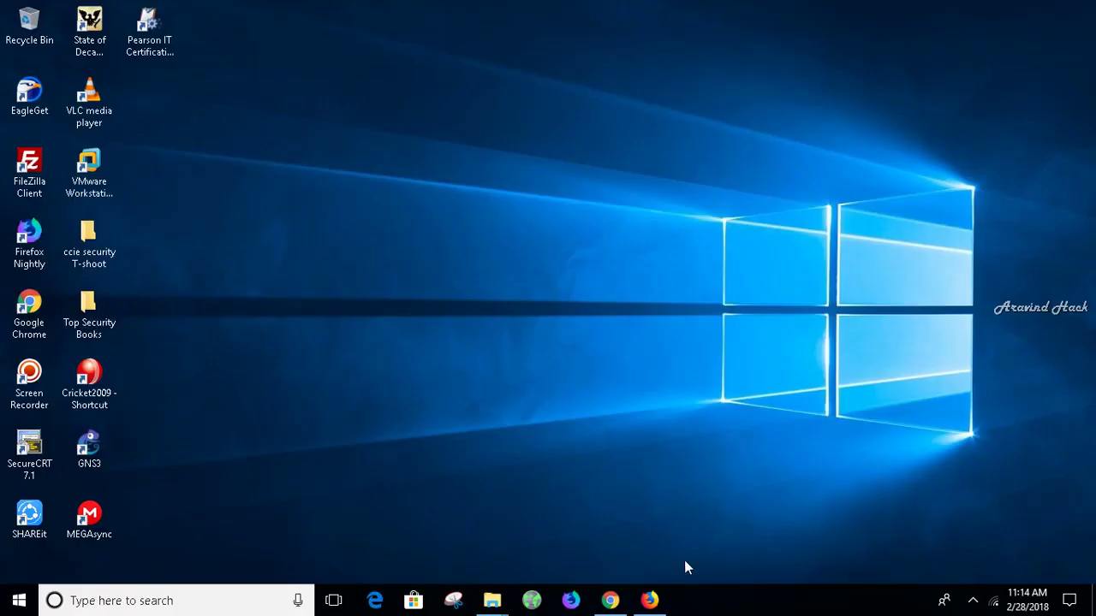
pyautogui.click(650, 601)
pyautogui.click(650, 601)
pyautogui.click(974, 604)
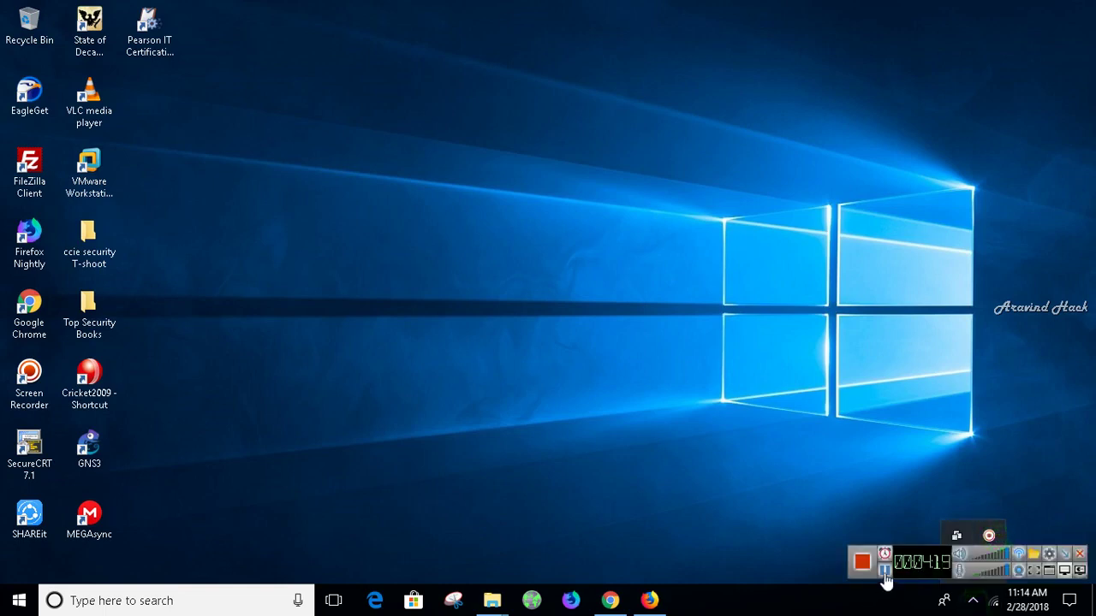
pyautogui.click(885, 570)
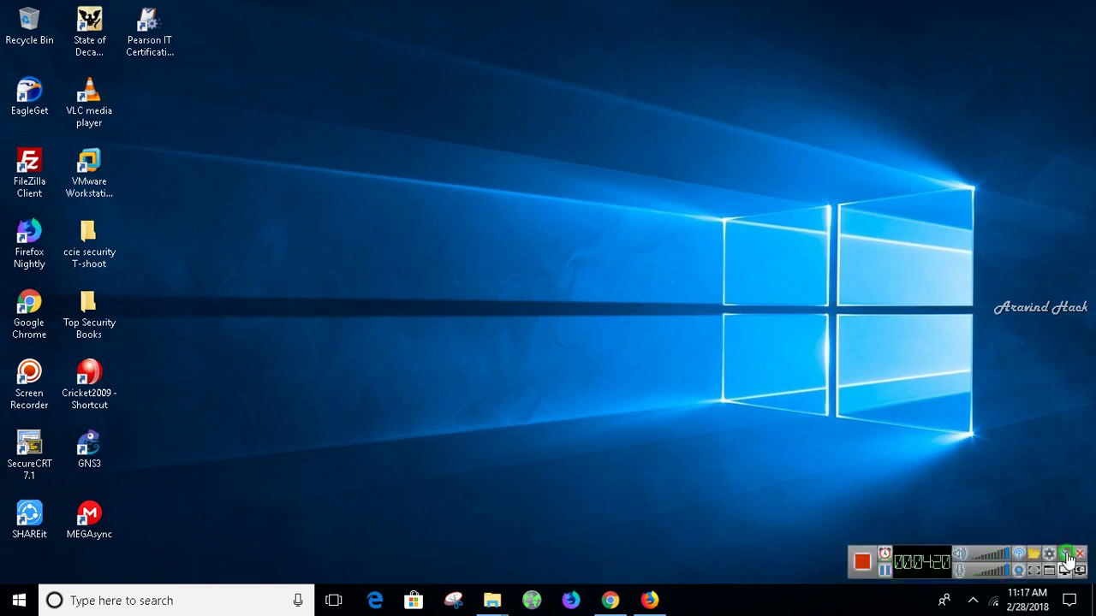
pyautogui.click(1067, 557)
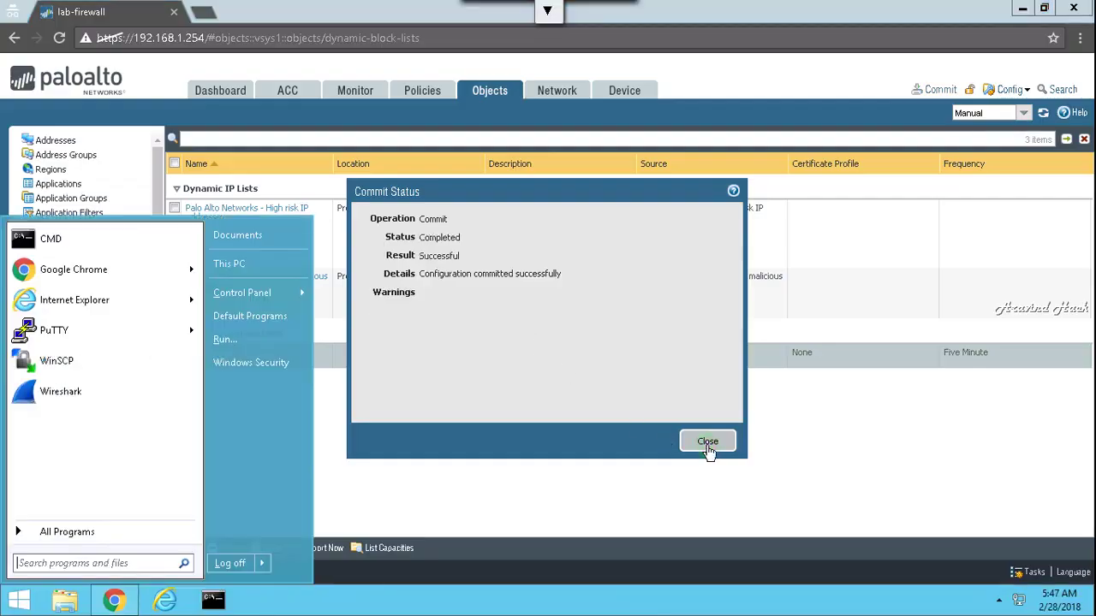
# Dismiss the commit status and add mydns with the sinkhole action to the DNS signatures of the myownantispyware anti-spyware profile, saving the profile
pyautogui.click(707, 444)
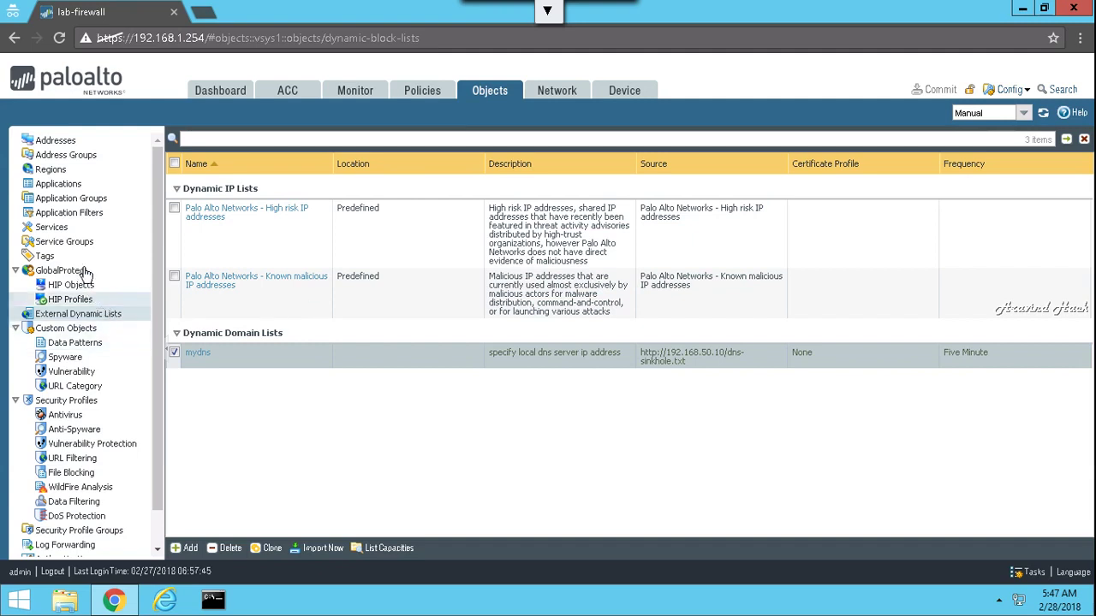
pyautogui.click(85, 404)
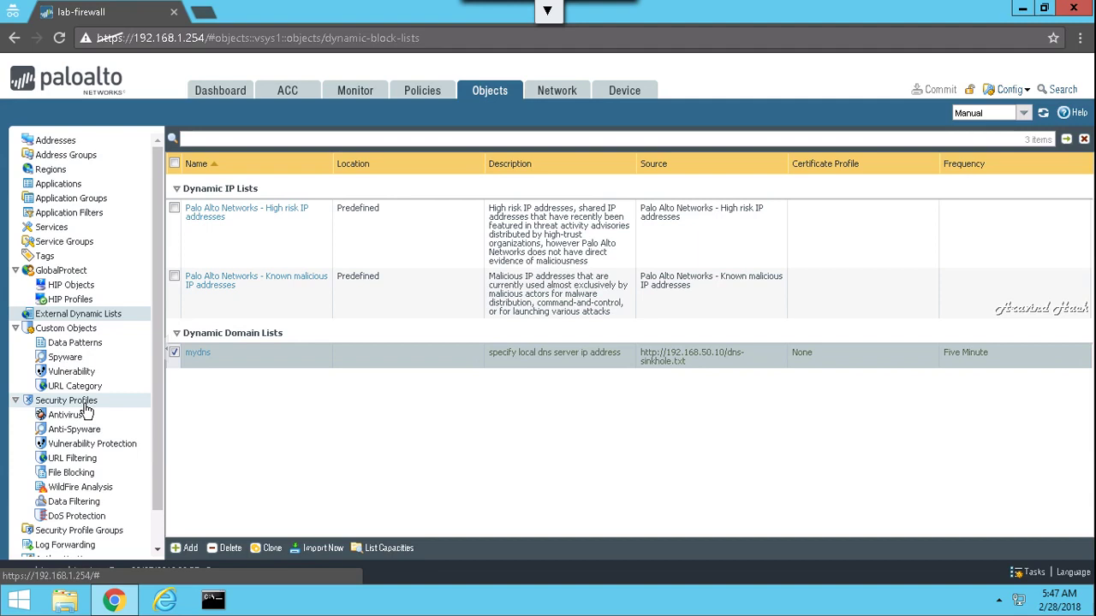
pyautogui.click(76, 430)
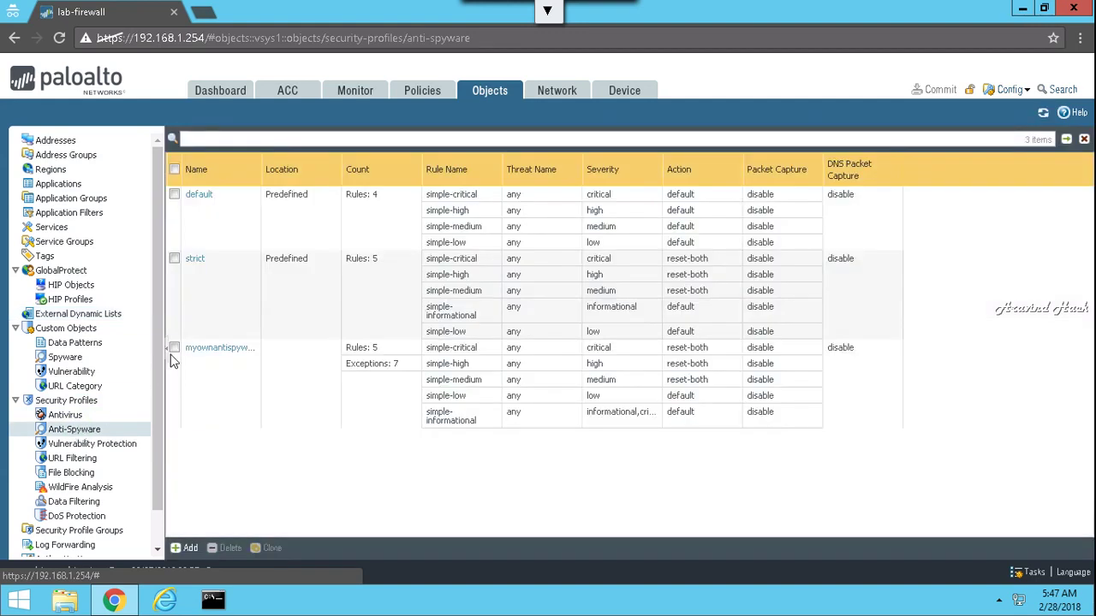
pyautogui.click(218, 349)
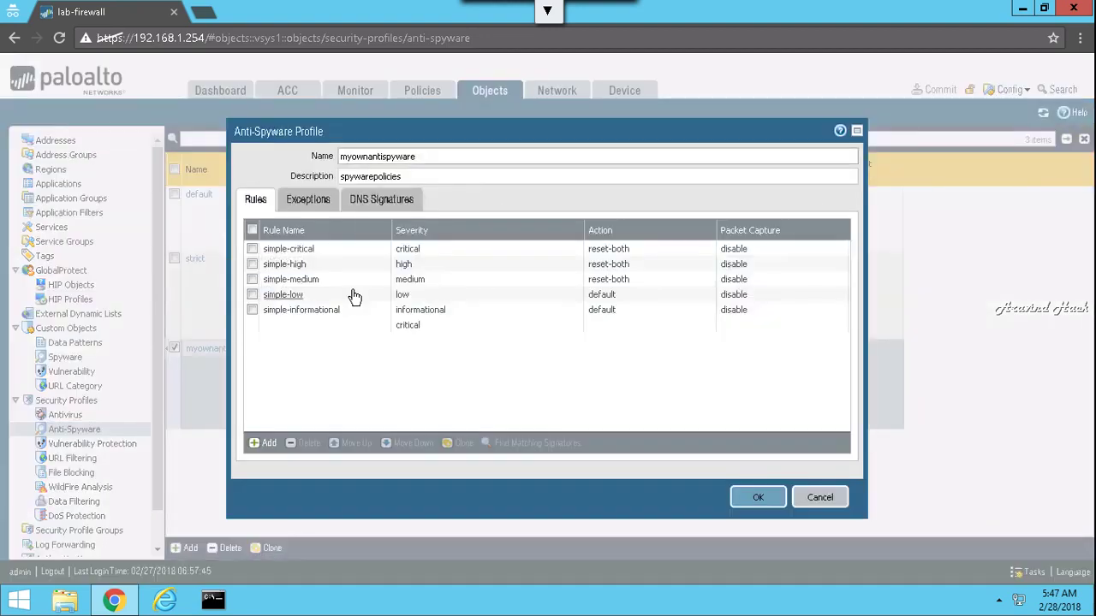
pyautogui.click(397, 205)
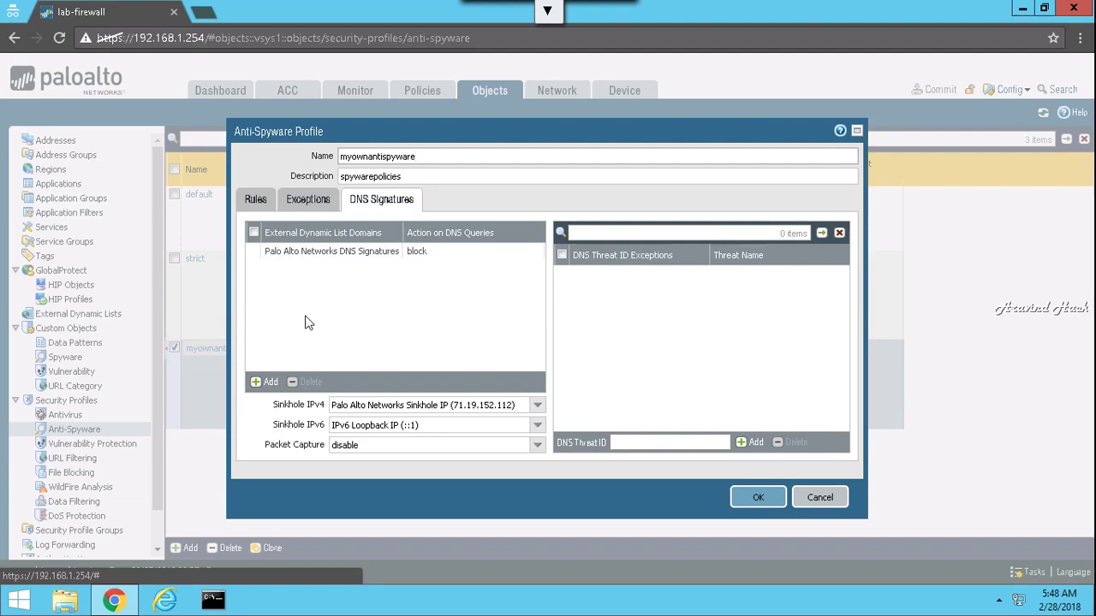
pyautogui.click(260, 384)
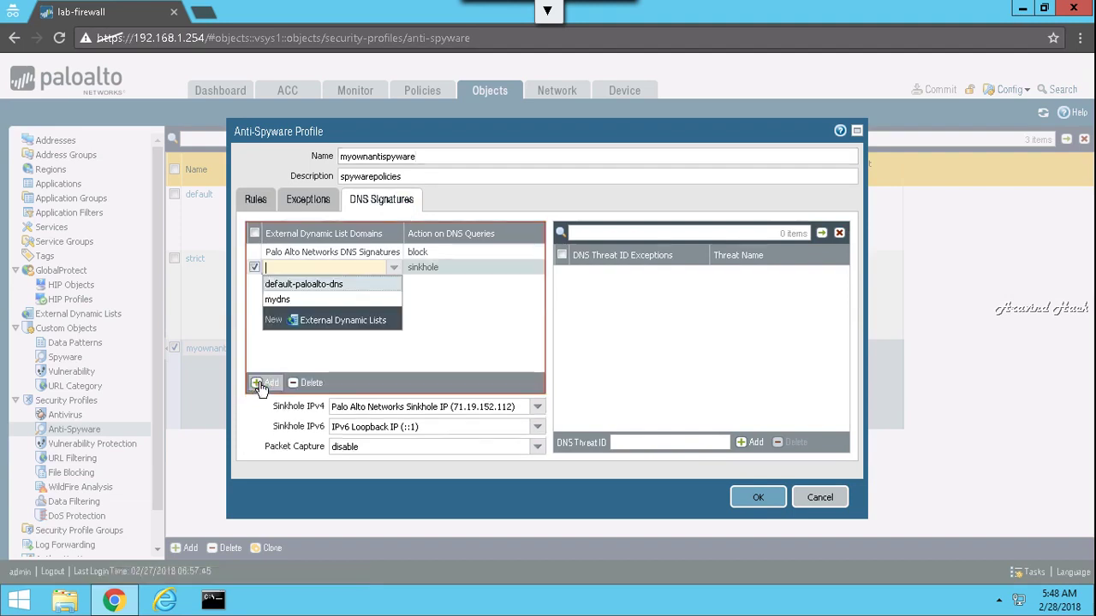
pyautogui.click(292, 302)
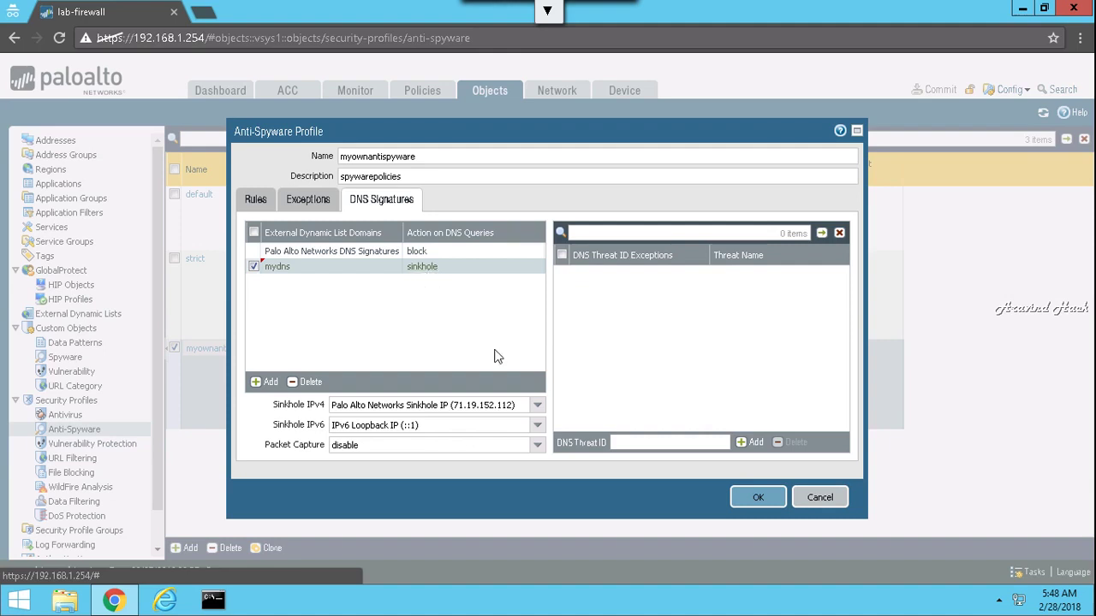
pyautogui.click(424, 267)
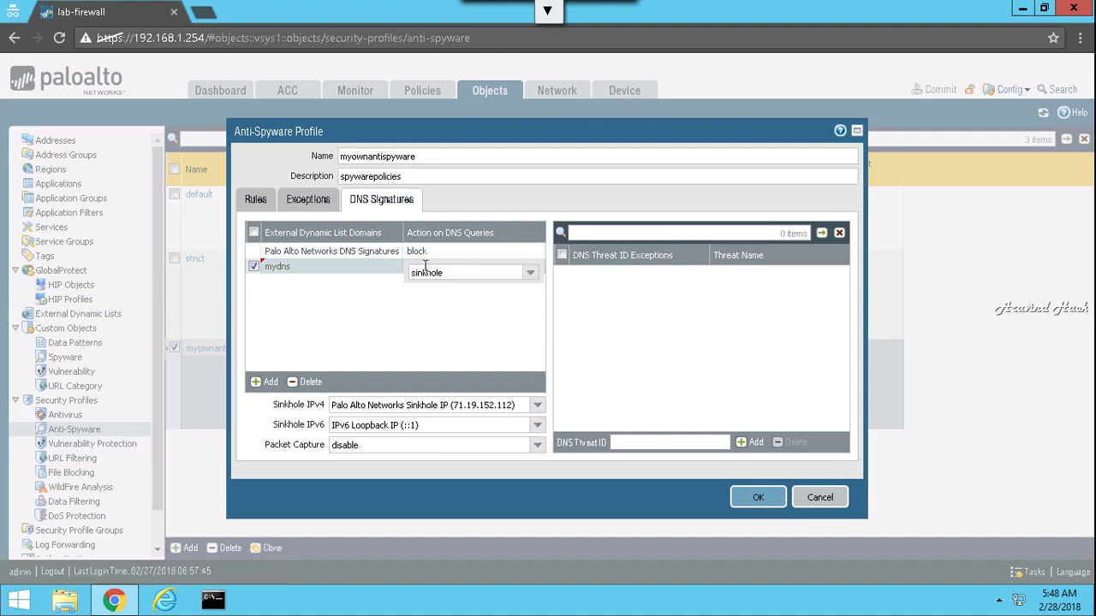
pyautogui.click(447, 326)
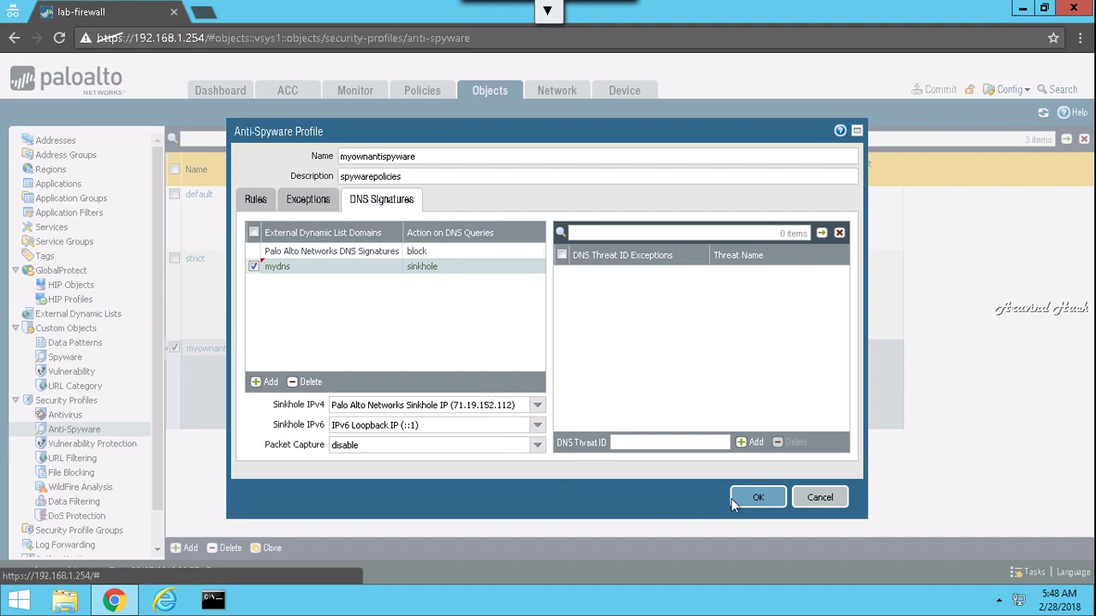
pyautogui.click(758, 497)
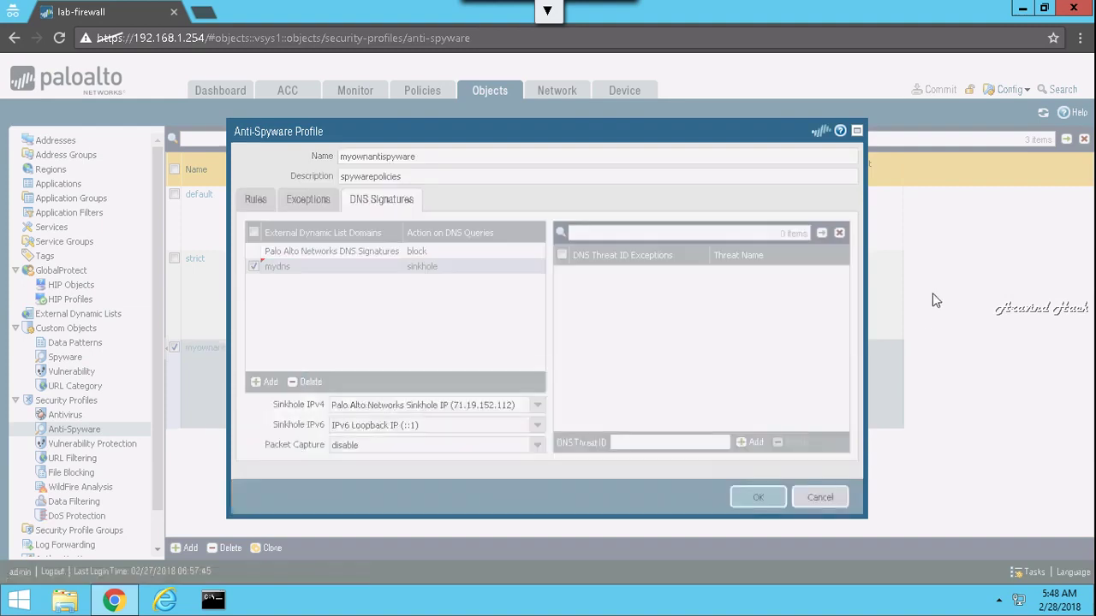
# Commit all changes with the updated anti-spyware profile to the running configuration and dismiss the commit status
pyautogui.click(941, 91)
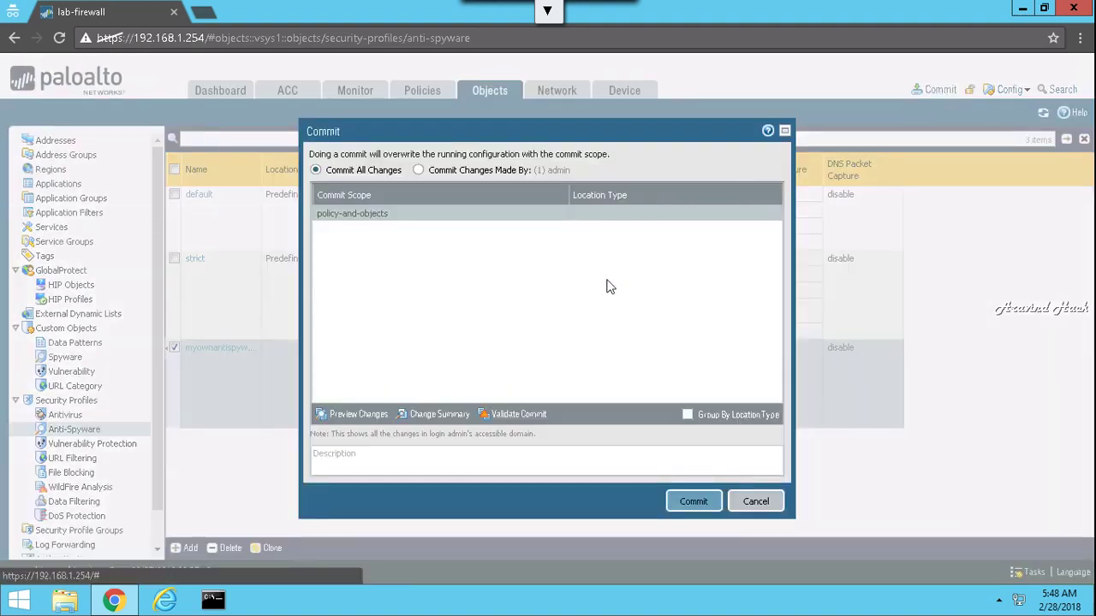
pyautogui.click(691, 500)
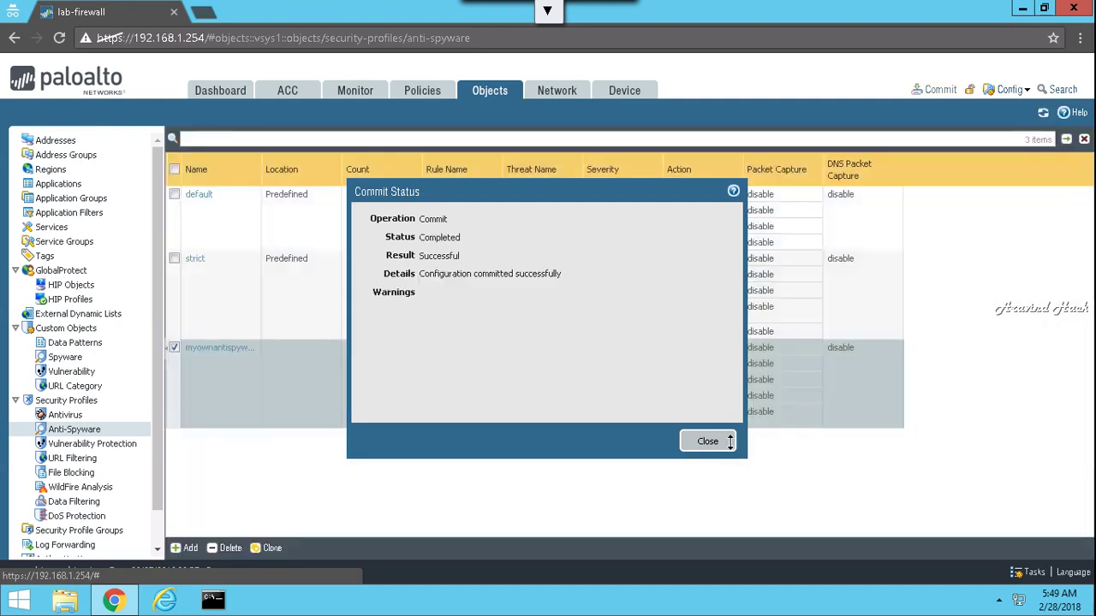
pyautogui.click(730, 445)
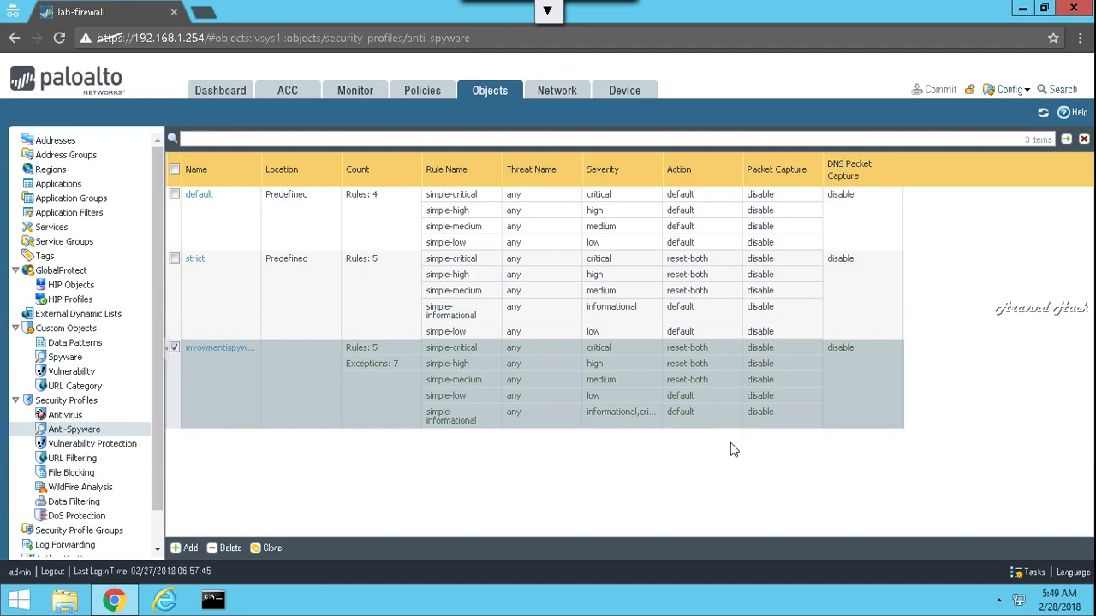
# Switch to the Windows command prompt and change to the root directory with cd\
pyautogui.click(213, 601)
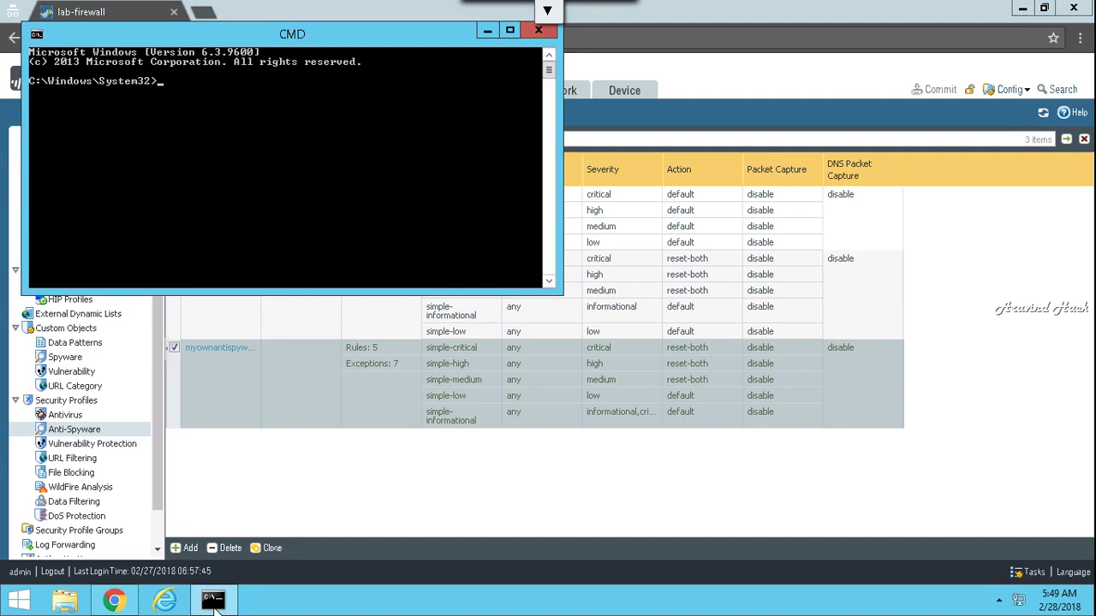
pyautogui.write('dns')
pyautogui.press('BackSpace')
pyautogui.press('BackSpace')
pyautogui.press('BackSpace')
pyautogui.write('cd\\')
pyautogui.press('Return')
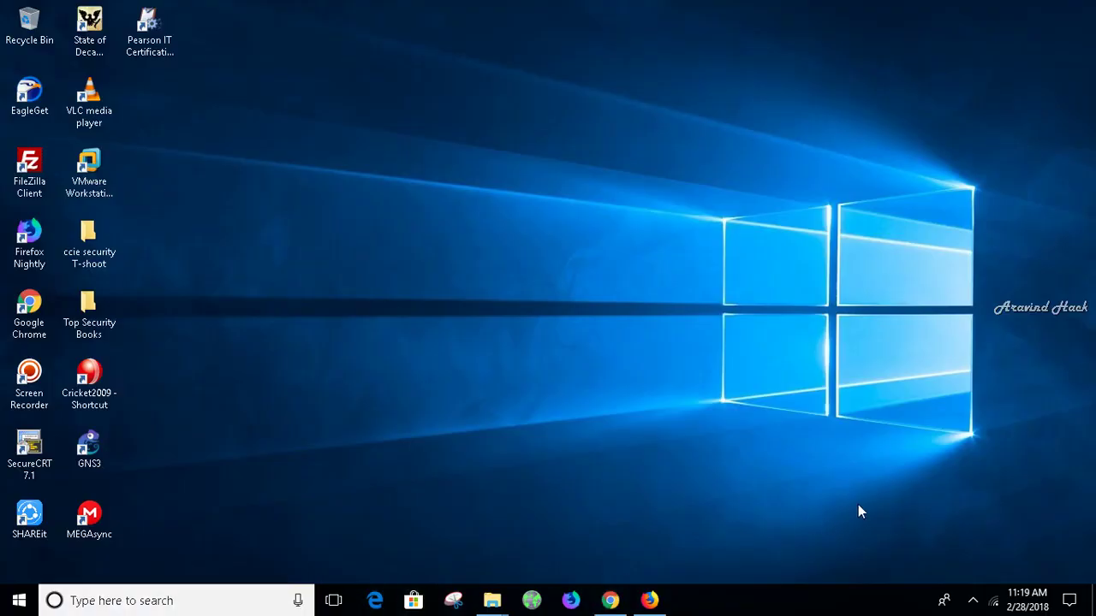
pyautogui.click(976, 604)
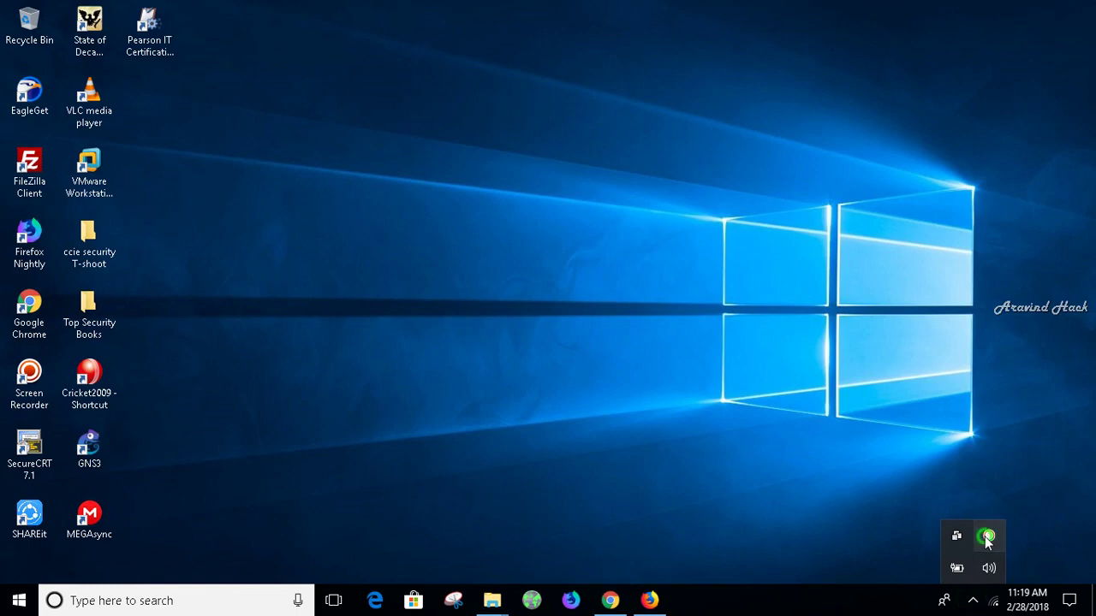
pyautogui.click(989, 536)
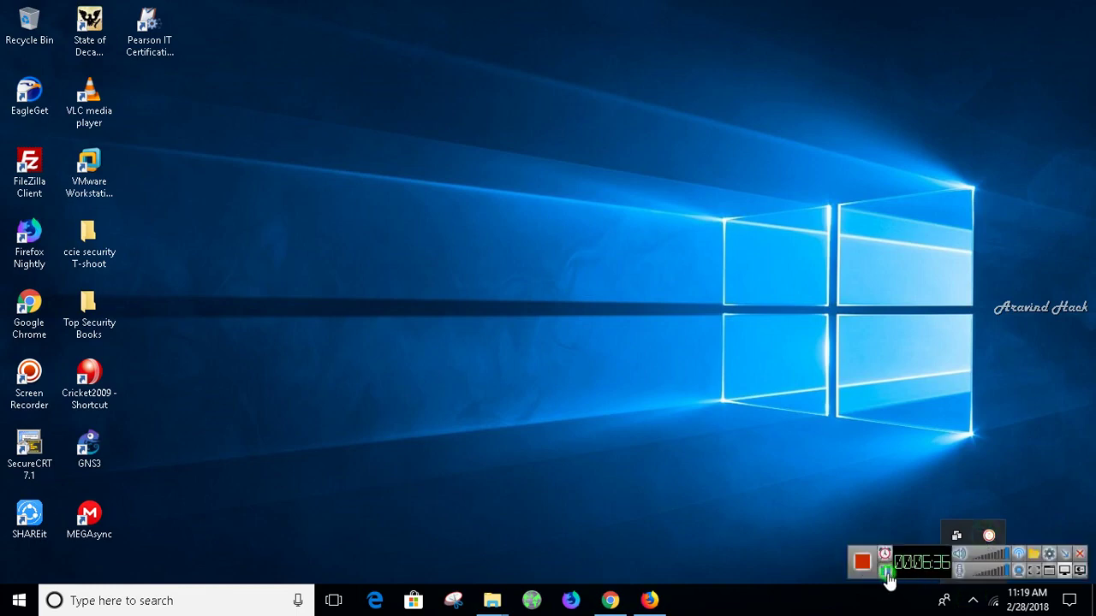
pyautogui.click(888, 577)
pyautogui.click(1064, 554)
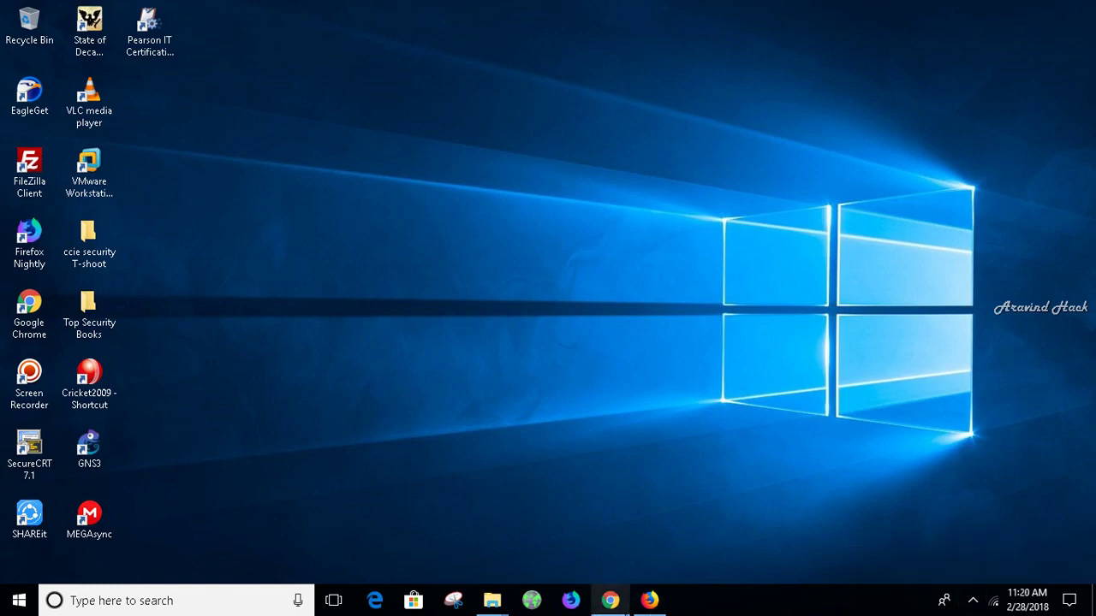
pyautogui.click(626, 609)
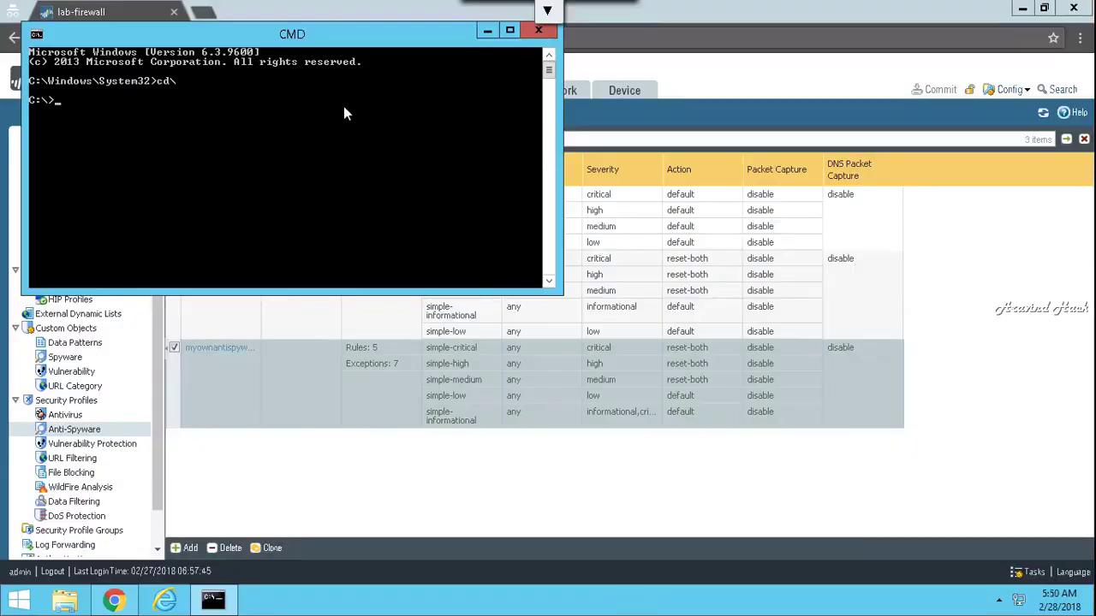
# Start an interactive nslookup session from the C:\ prompt
pyautogui.press('super')
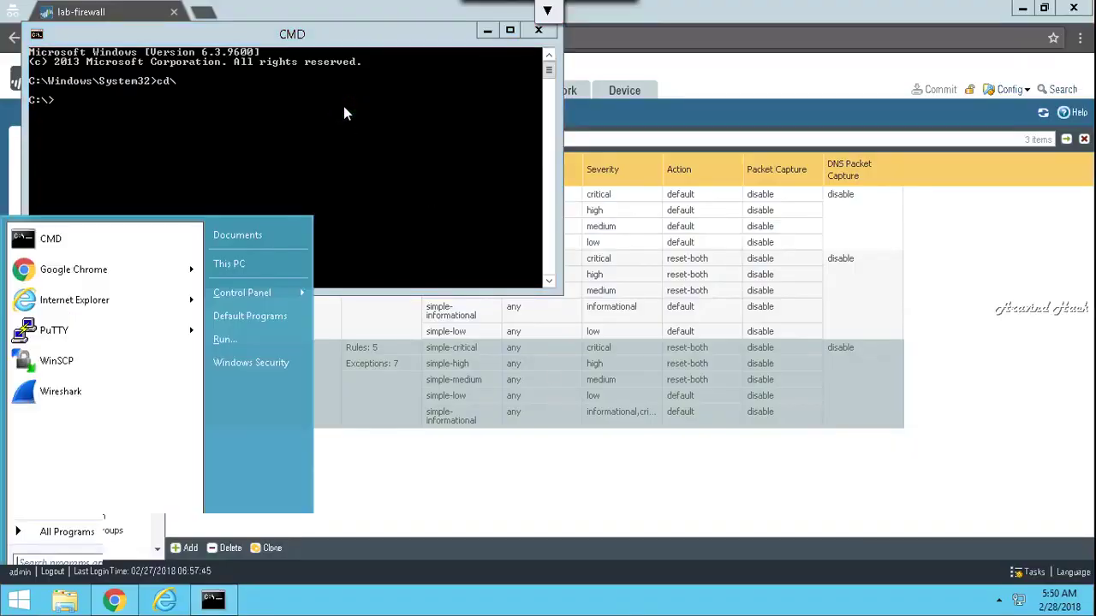
pyautogui.press('Escape')
pyautogui.write('ns')
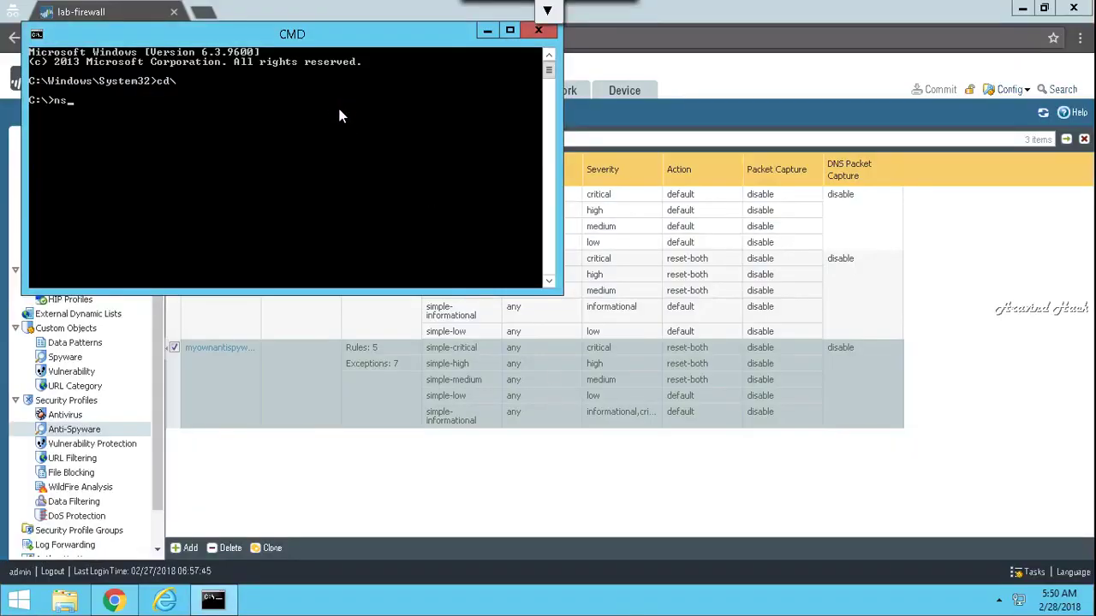
pyautogui.write('lookup')
pyautogui.press('Return')
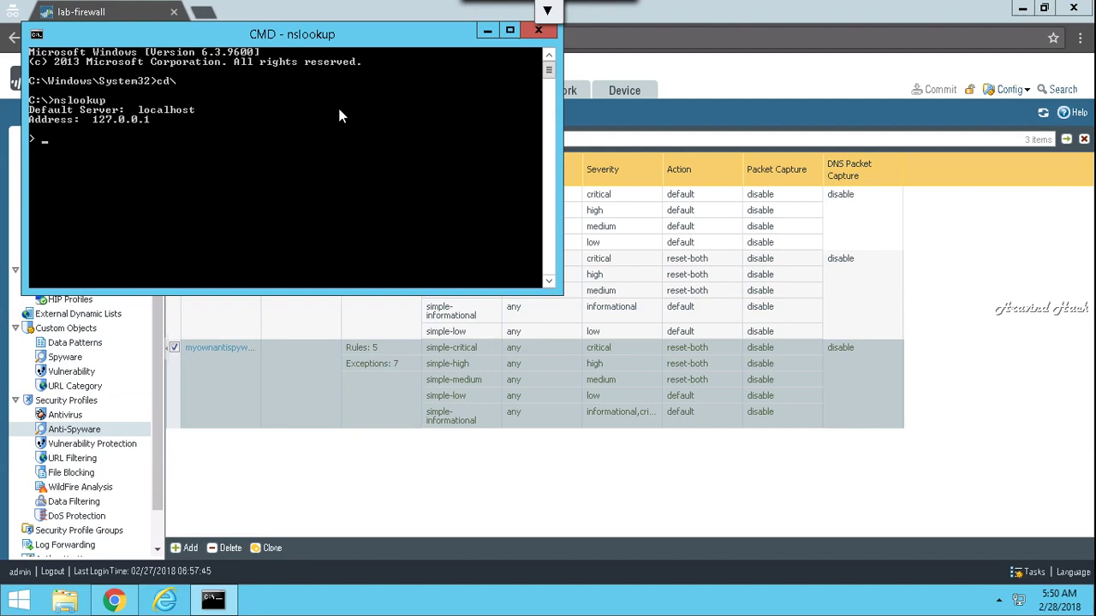
# Query 8.8.8.8, reddit.com and hackthissite.org in nslookup, and close the command prompt
pyautogui.write('8.8.8.8')
pyautogui.press('Return')
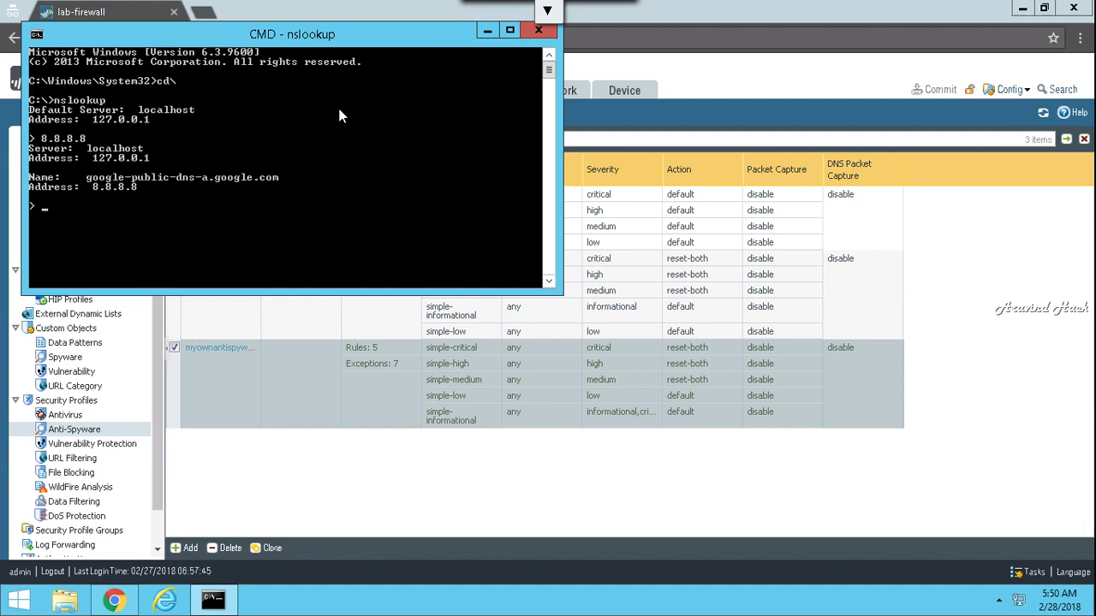
pyautogui.write('reddit.com')
pyautogui.press('Return')
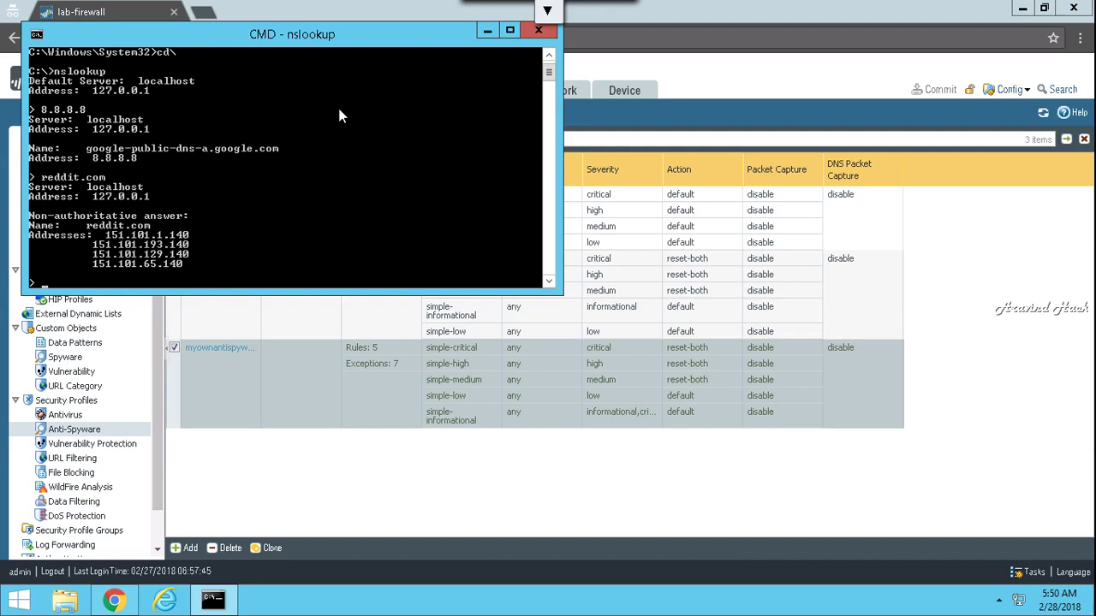
pyautogui.write('hackthissite.org')
pyautogui.press('Return')
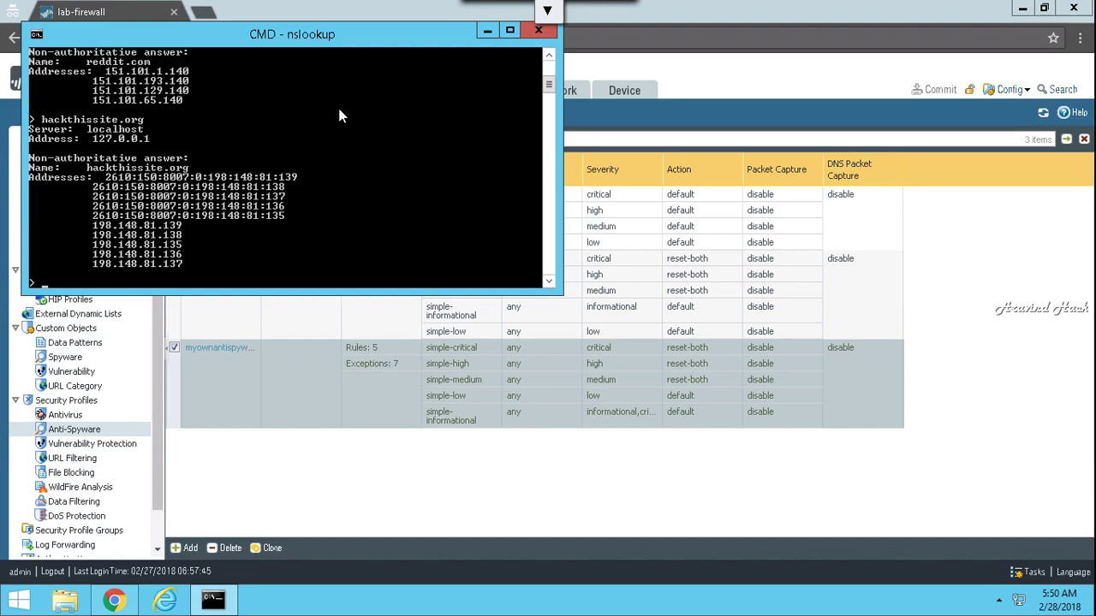
pyautogui.click(531, 33)
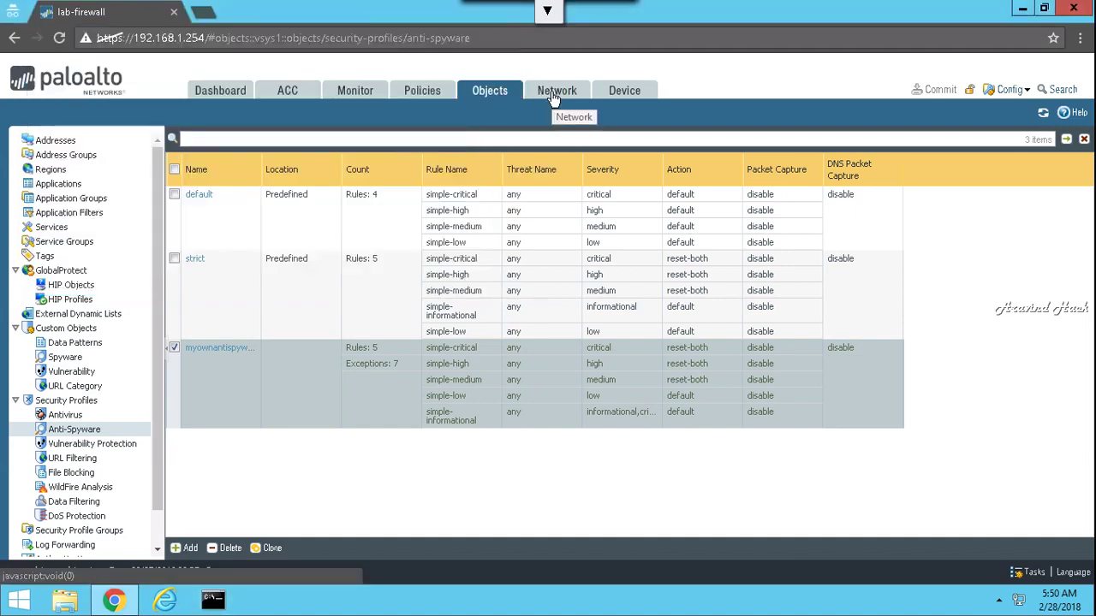
# Open the egress-outside-app-id security policy rule and review its action and security profile settings
pyautogui.click(423, 99)
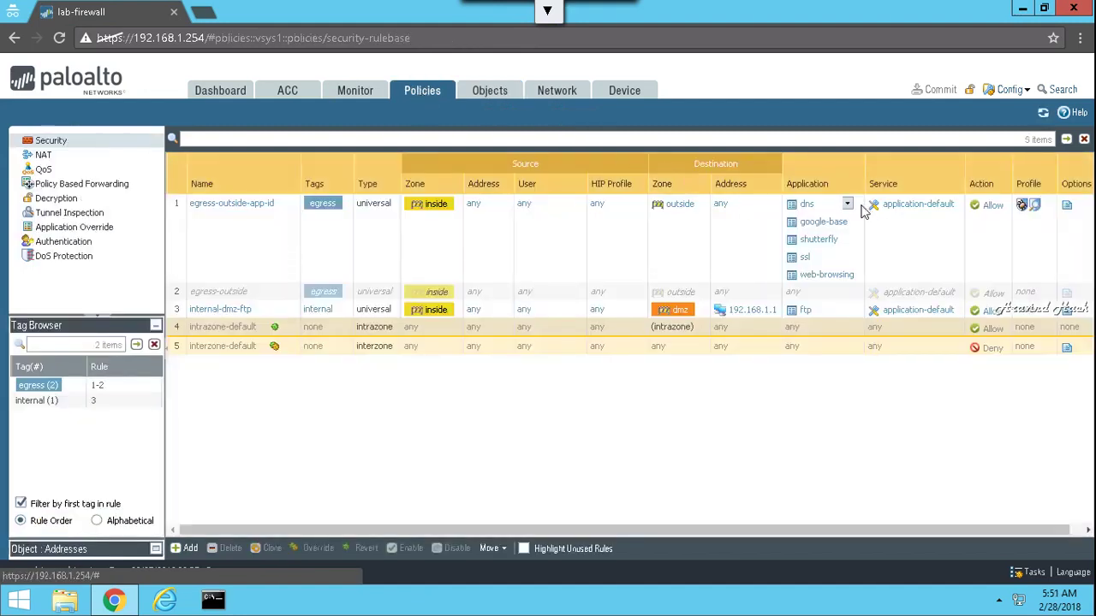
pyautogui.click(248, 205)
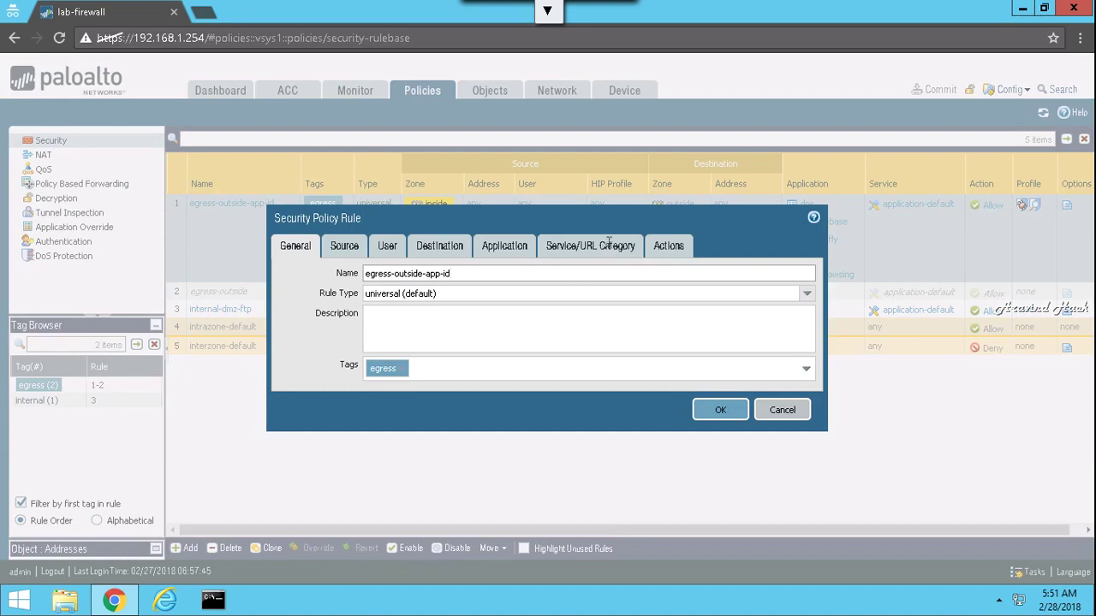
pyautogui.click(667, 248)
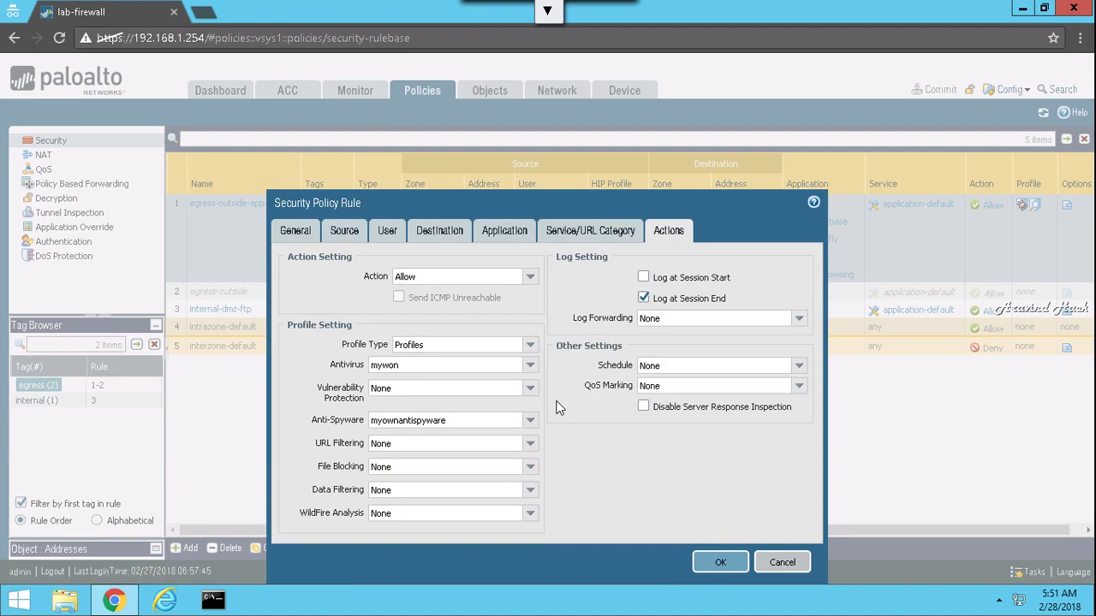
pyautogui.click(530, 346)
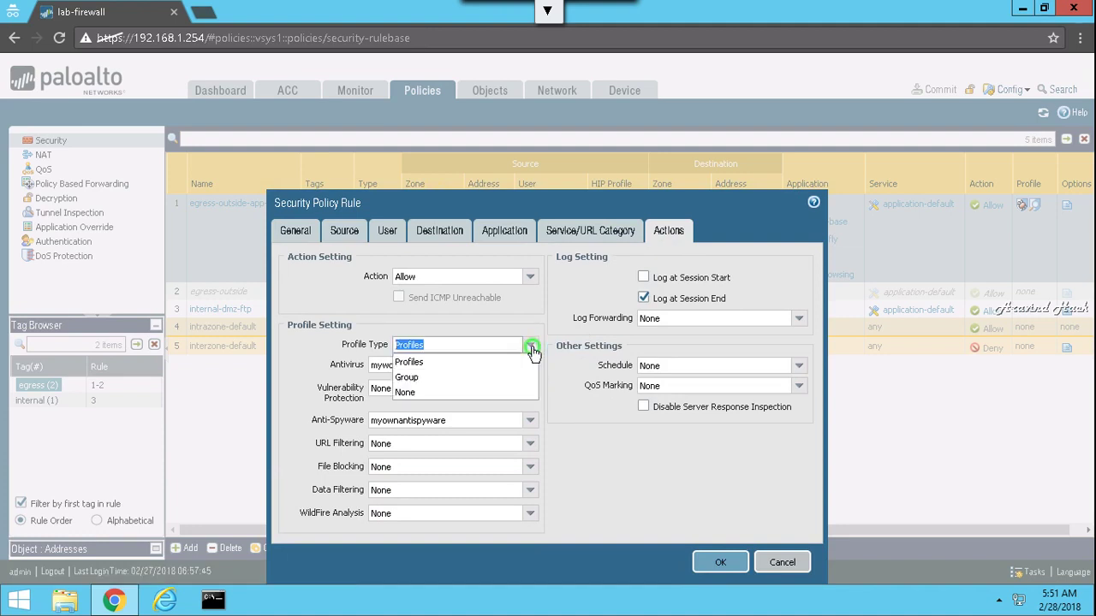
pyautogui.click(531, 347)
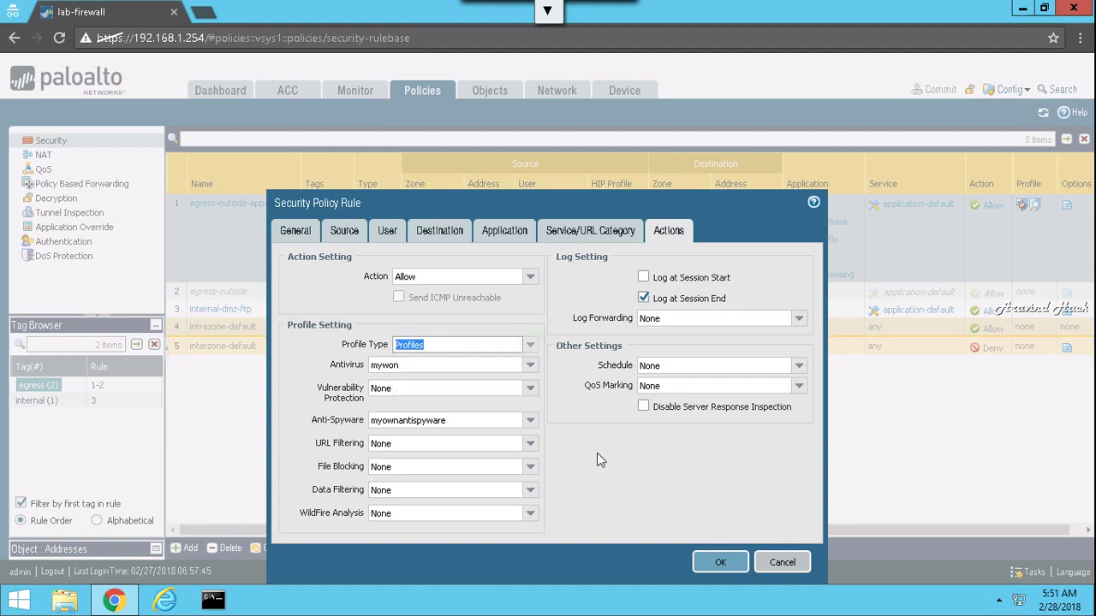
# Replace the application list of the egress-outside-app-id rule with Any and save the rule
pyautogui.click(579, 231)
pyautogui.click(508, 231)
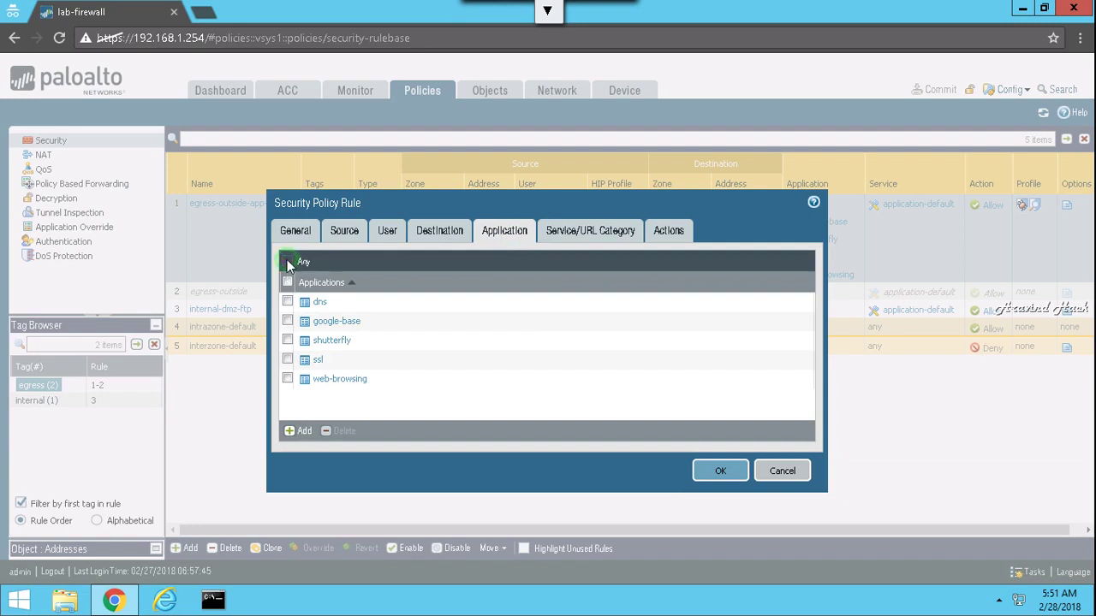
pyautogui.click(287, 261)
pyautogui.click(726, 471)
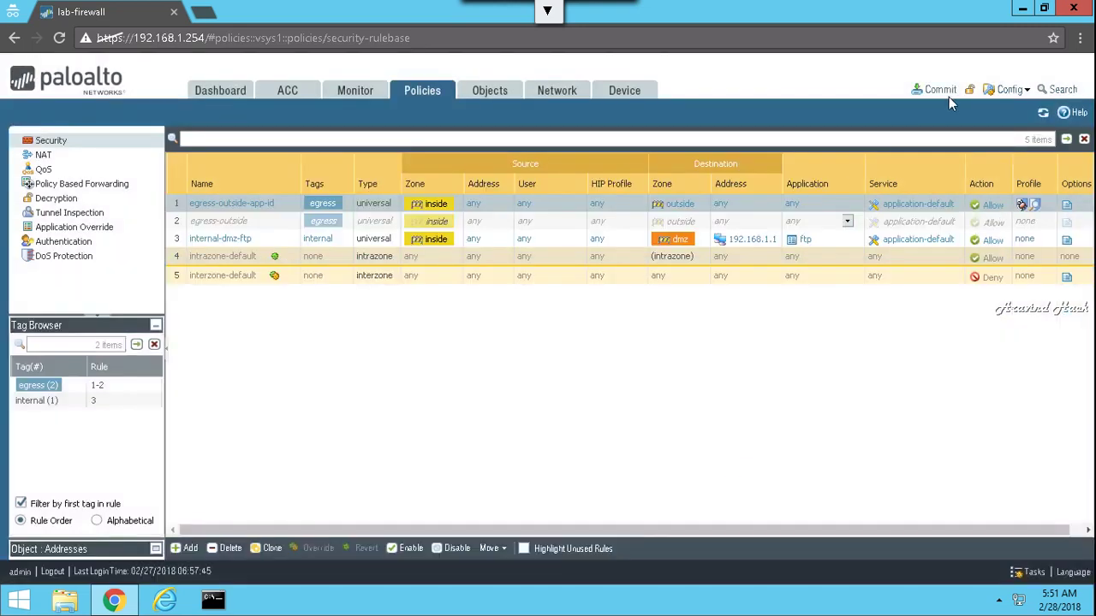
# Reopen the egress-outside-app-id rule and clear the Any option for its applications
pyautogui.click(238, 211)
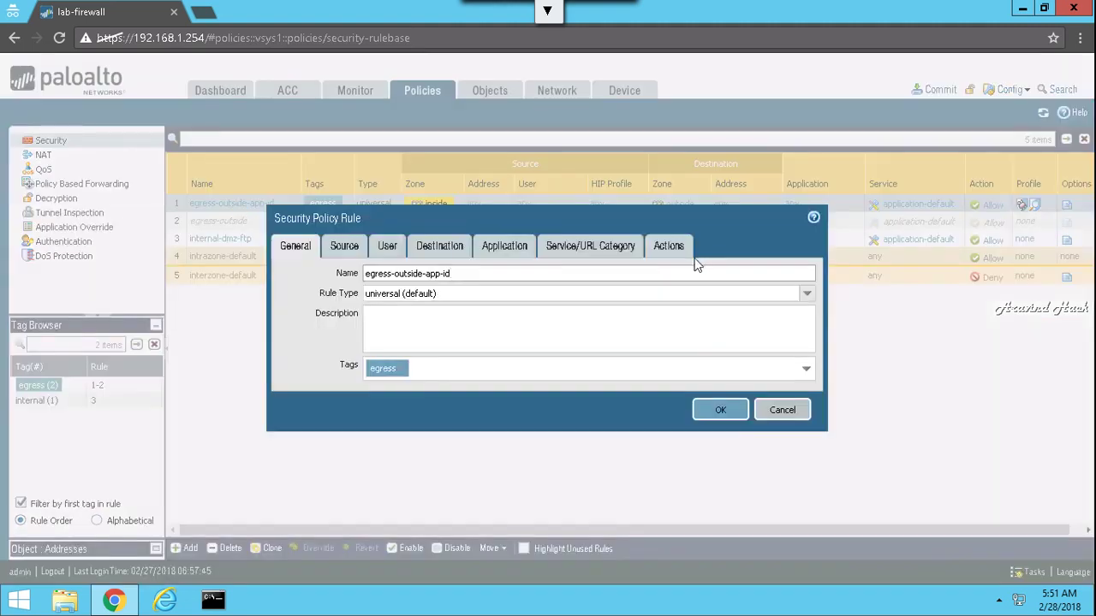
pyautogui.click(623, 248)
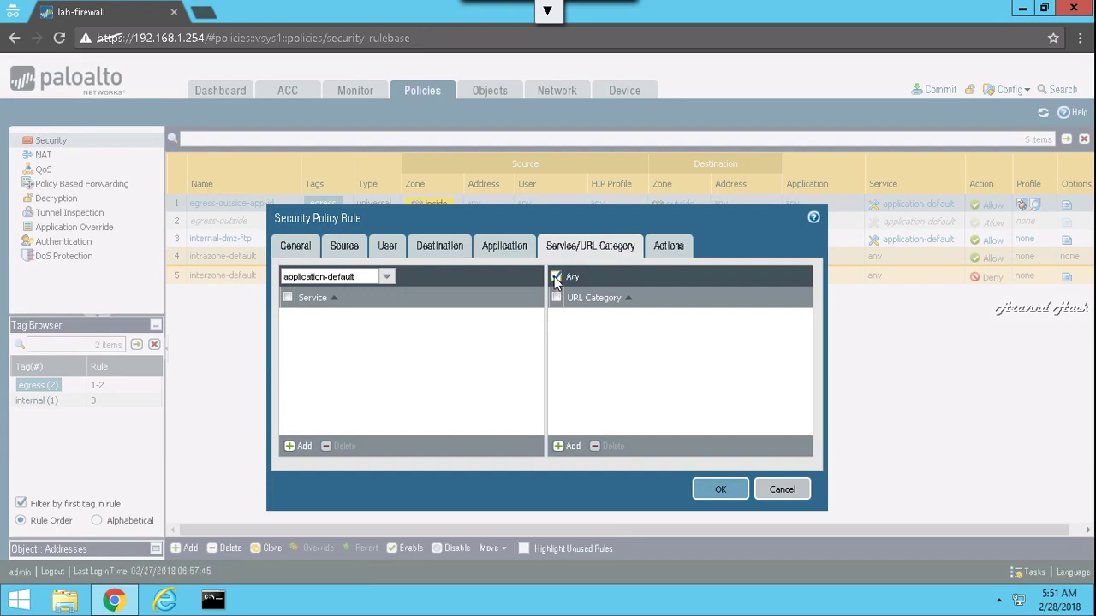
pyautogui.click(505, 246)
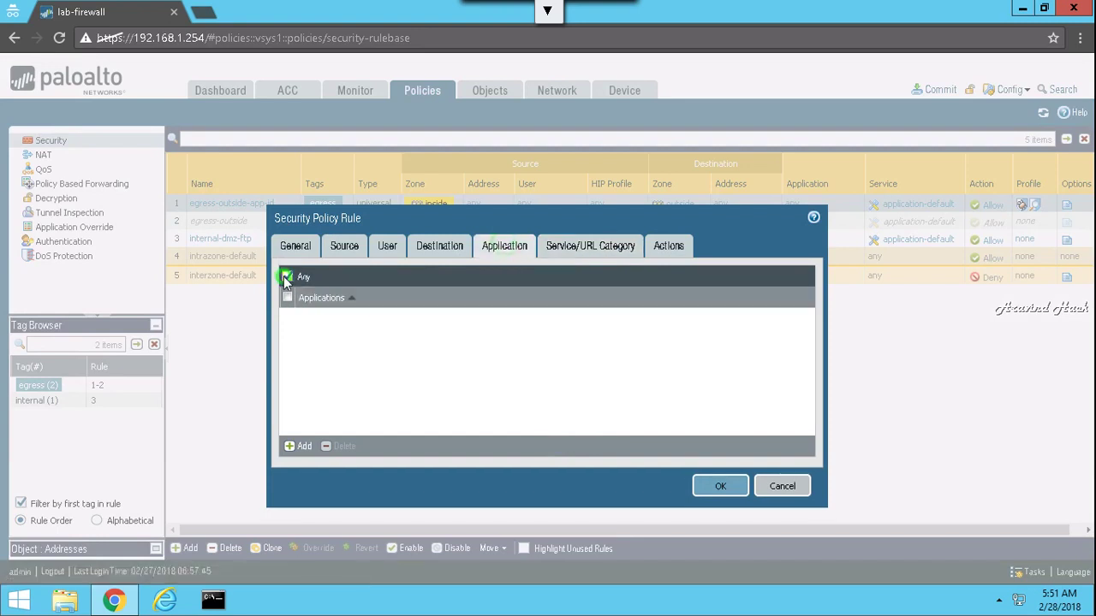
pyautogui.click(286, 277)
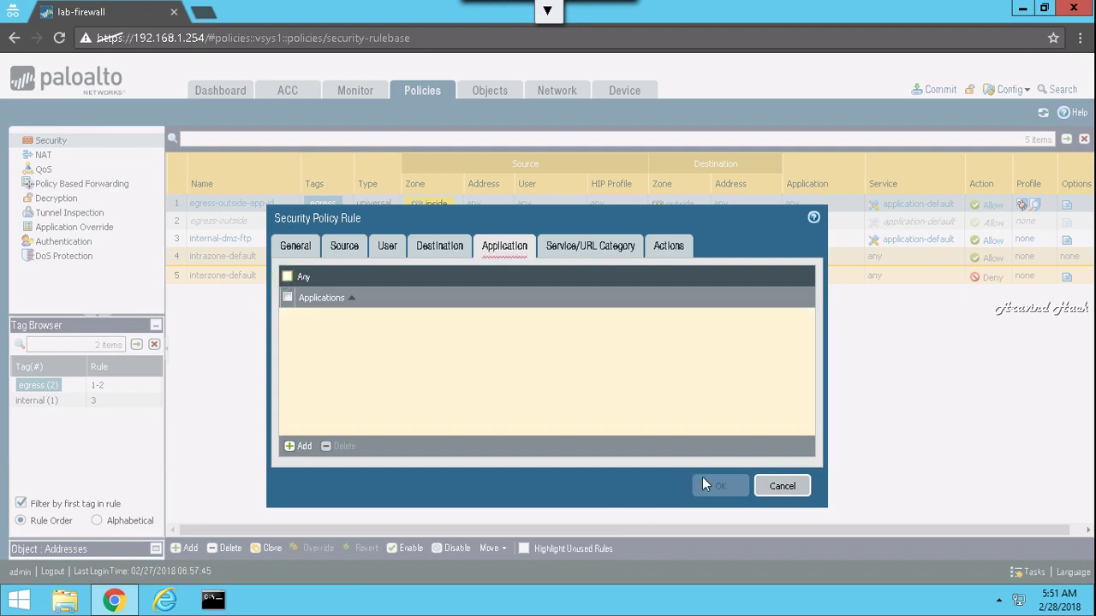
pyautogui.click(593, 247)
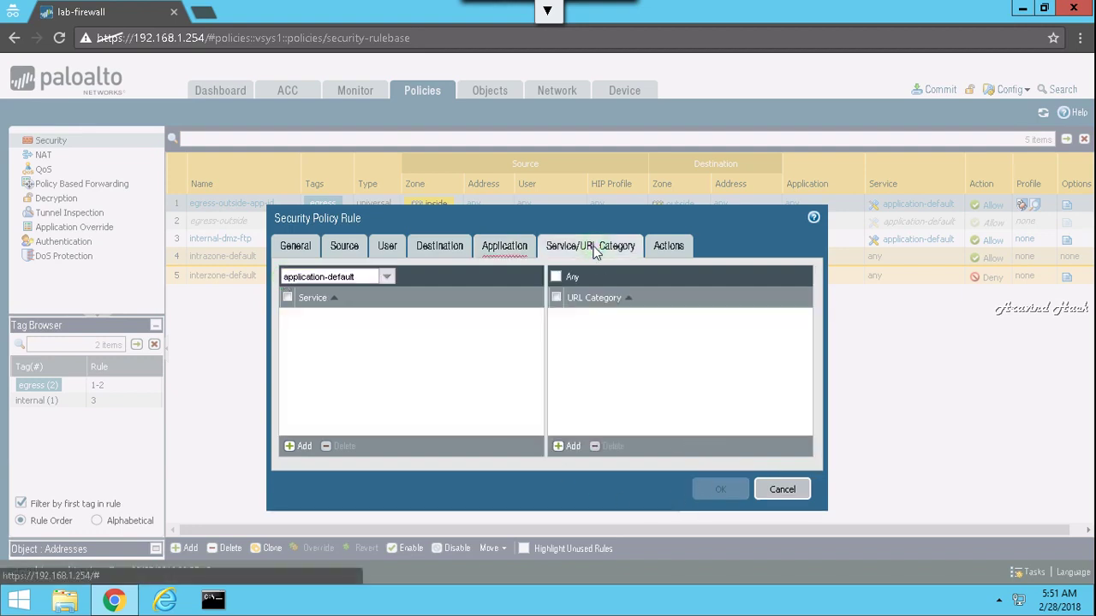
pyautogui.click(553, 273)
pyautogui.click(556, 277)
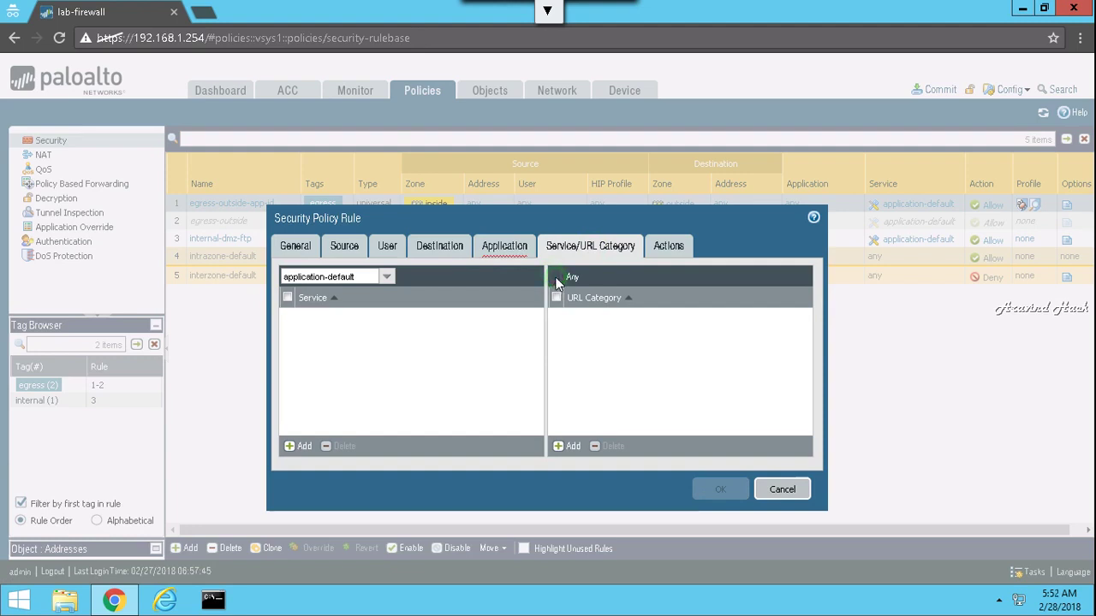
# Add dns to the applications matched by the egress-outside-app-id rule
pyautogui.click(501, 242)
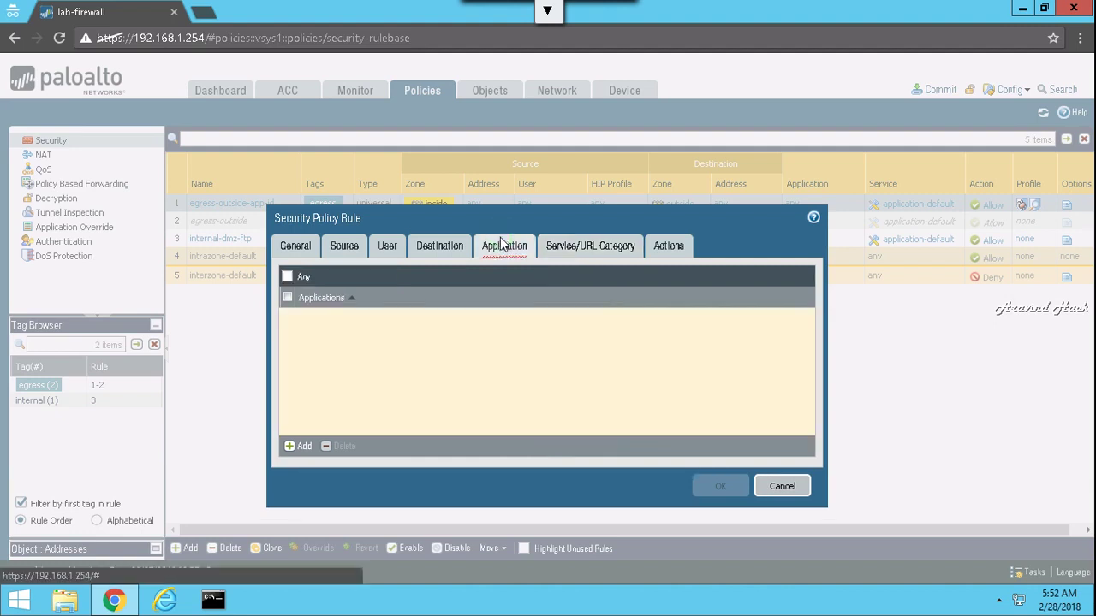
pyautogui.click(295, 446)
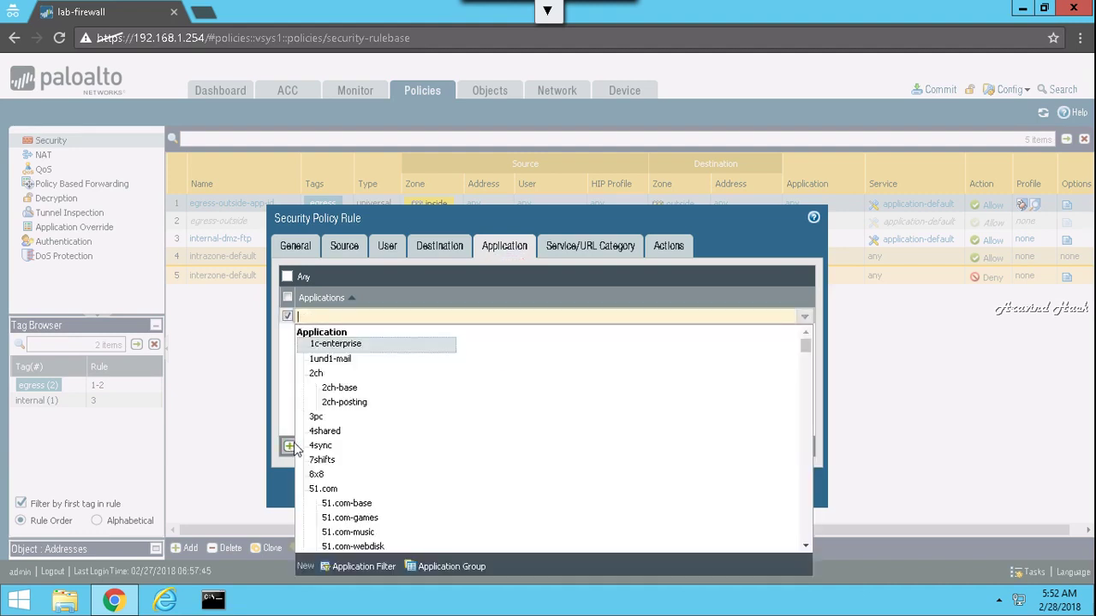
pyautogui.write('dns')
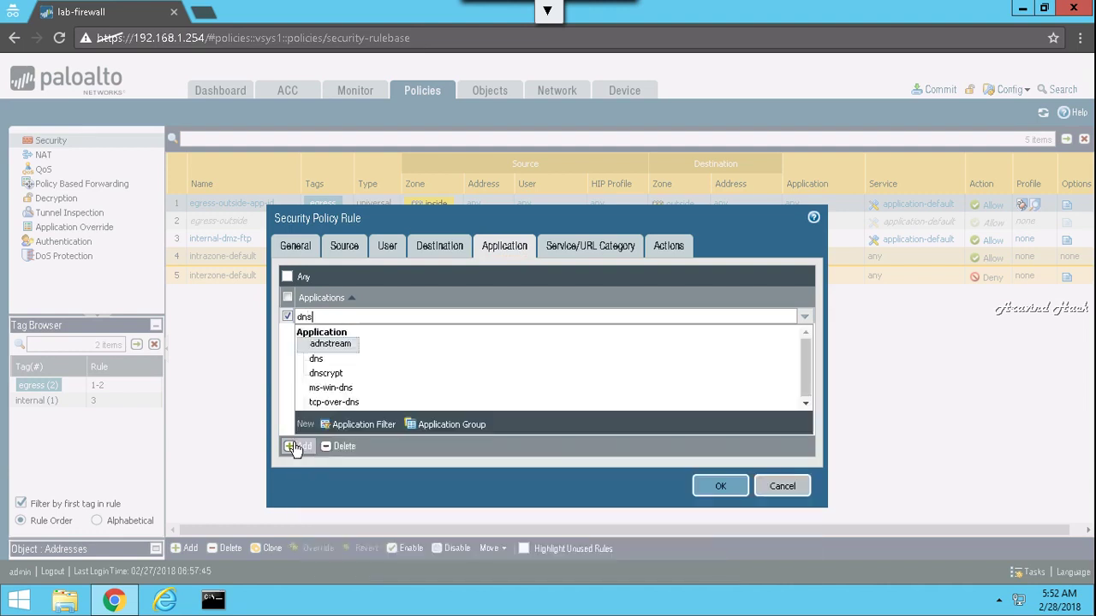
pyautogui.click(316, 359)
pyautogui.click(317, 364)
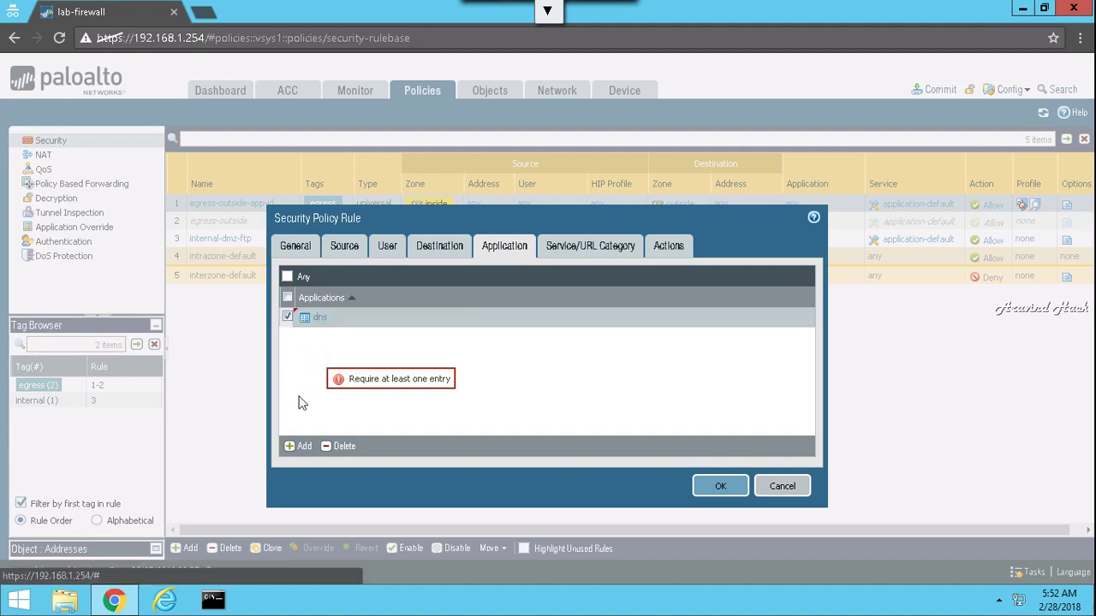
# Add web-browsing as a second application in the rule and leave its entry unselected
pyautogui.click(298, 447)
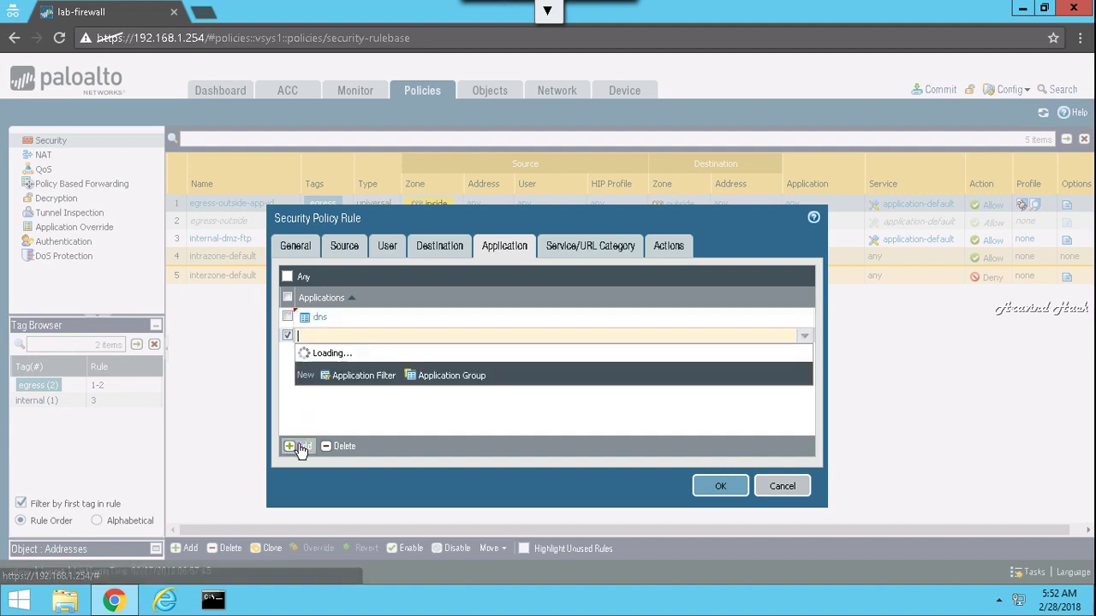
pyautogui.write('e')
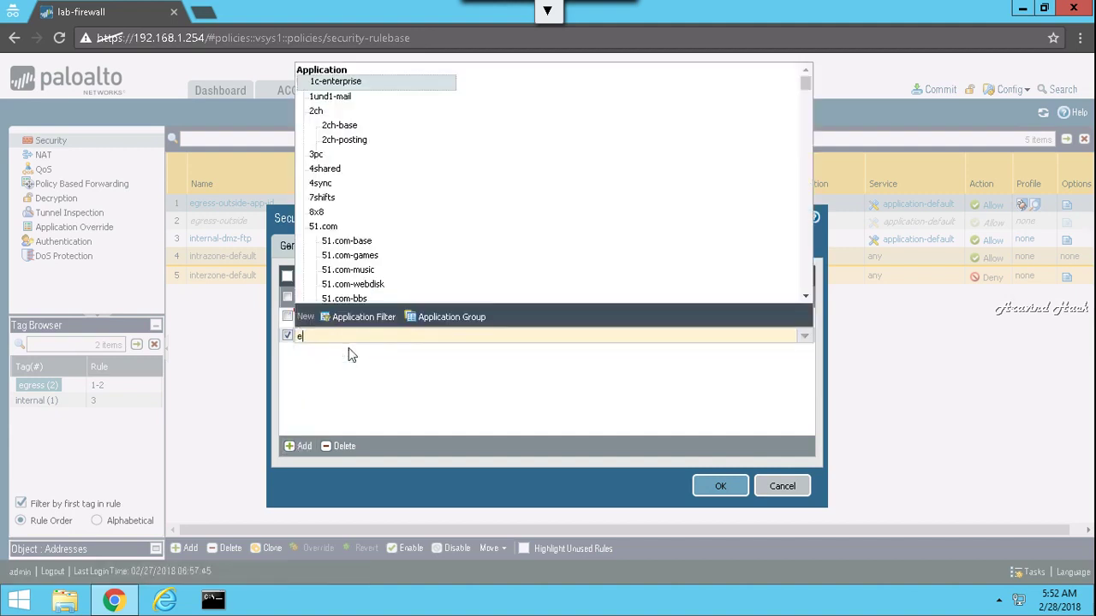
pyautogui.press('BackSpace')
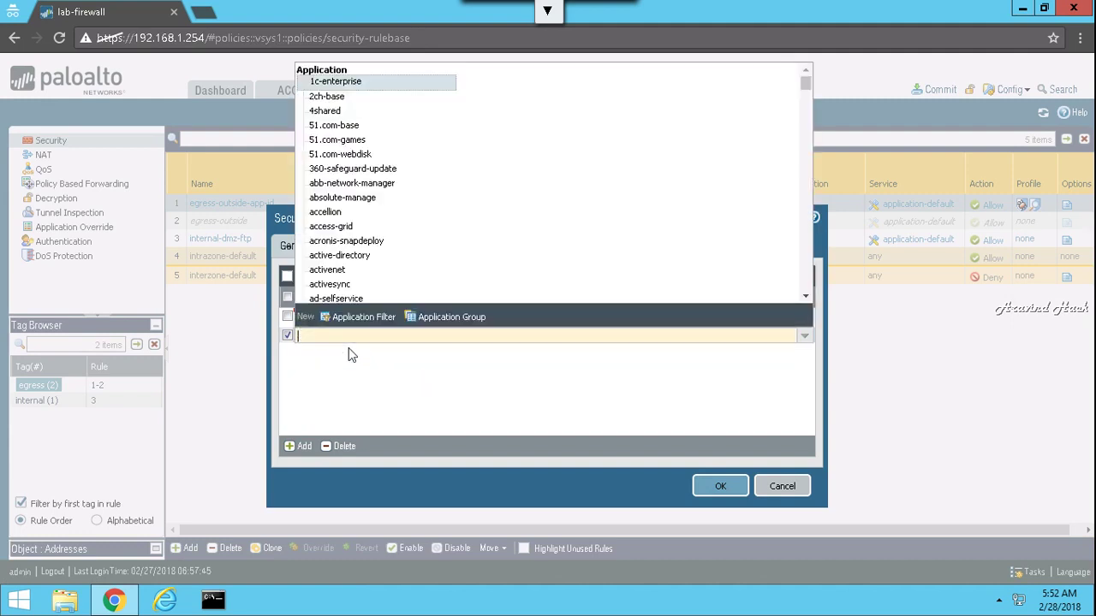
pyautogui.write('b')
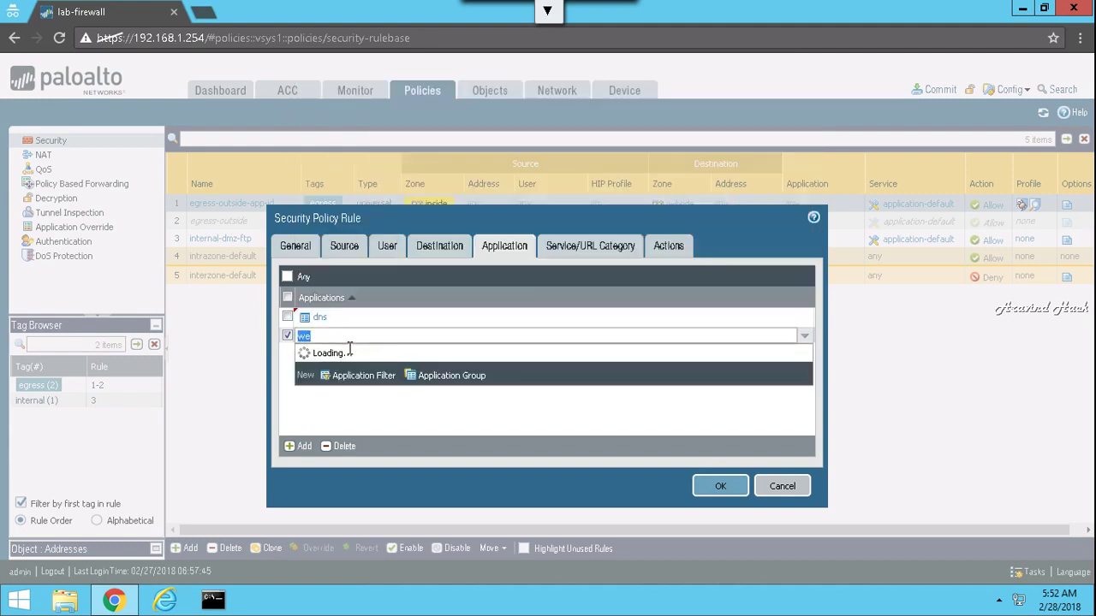
pyautogui.press('BackSpace')
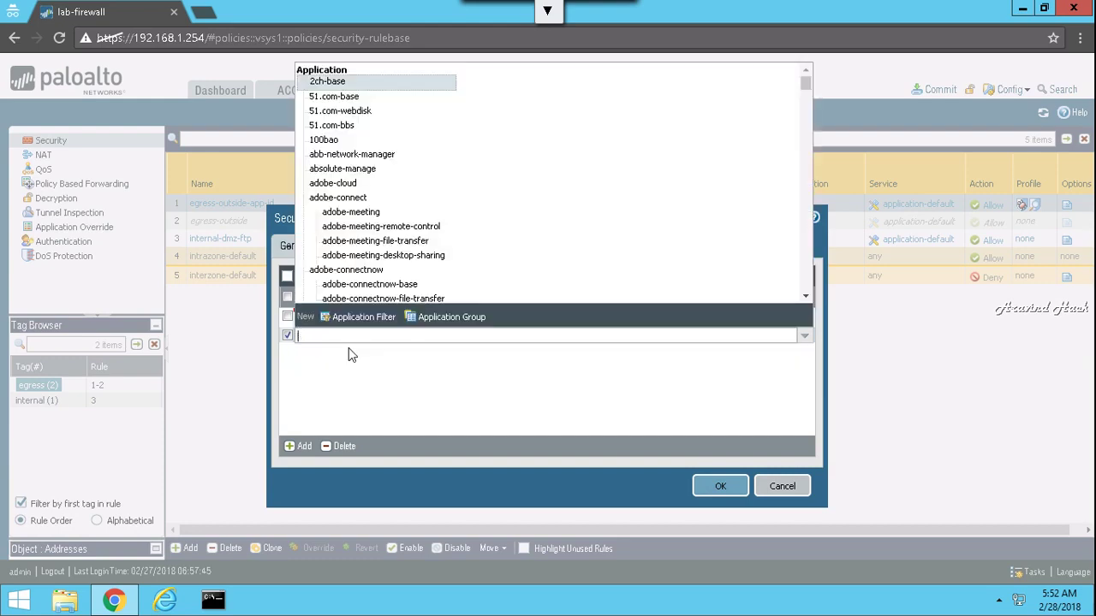
pyautogui.write('we')
pyautogui.press('BackSpace')
pyautogui.press('BackSpace')
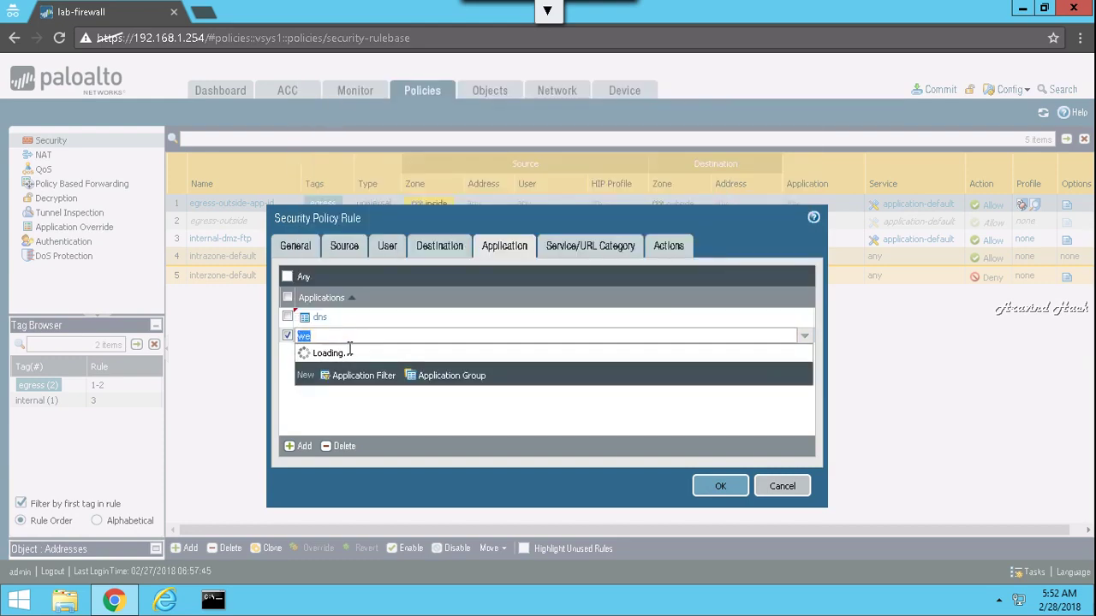
pyautogui.write('b')
pyautogui.press('BackSpace')
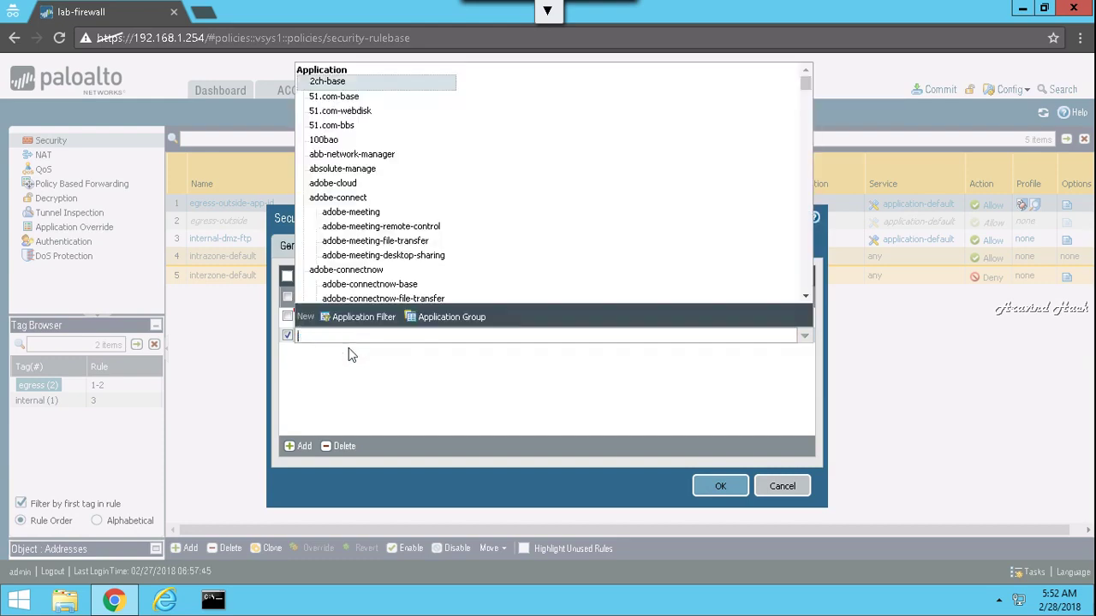
pyautogui.write('we')
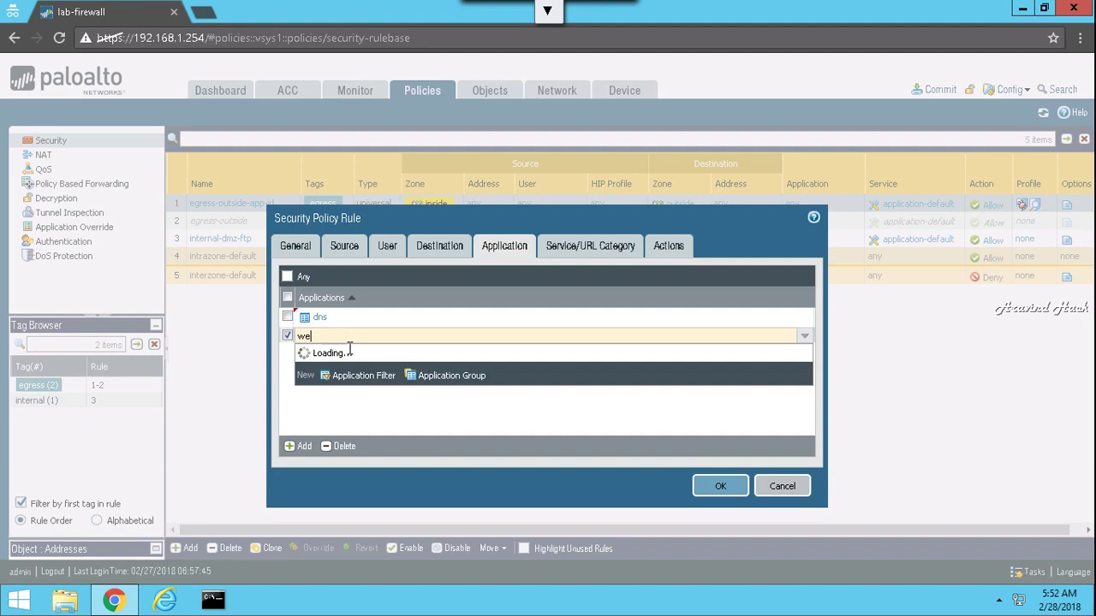
pyautogui.write('b')
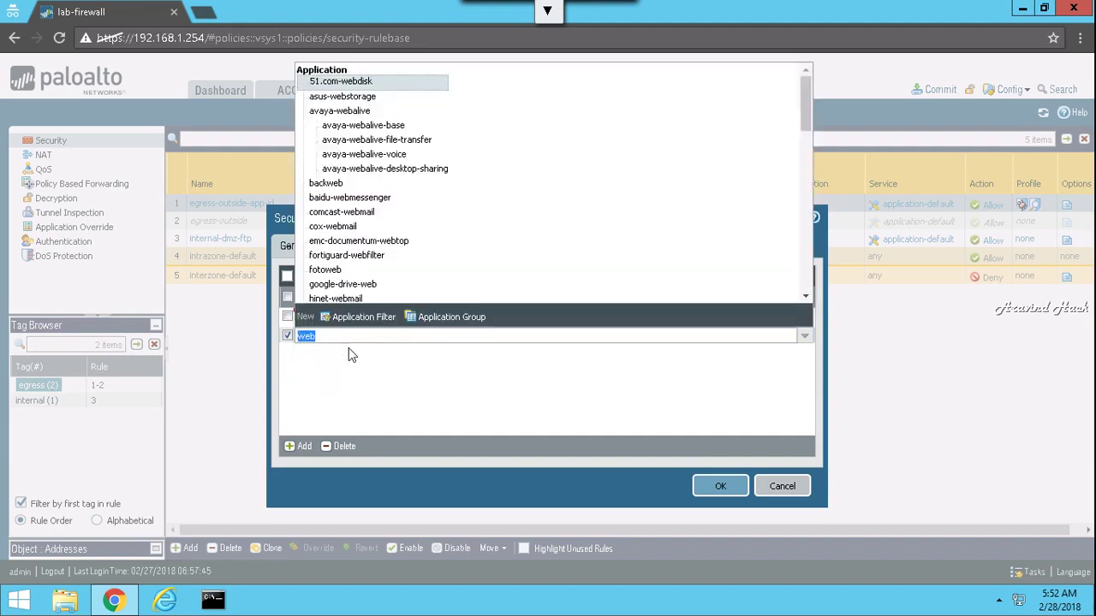
pyautogui.write('-bro')
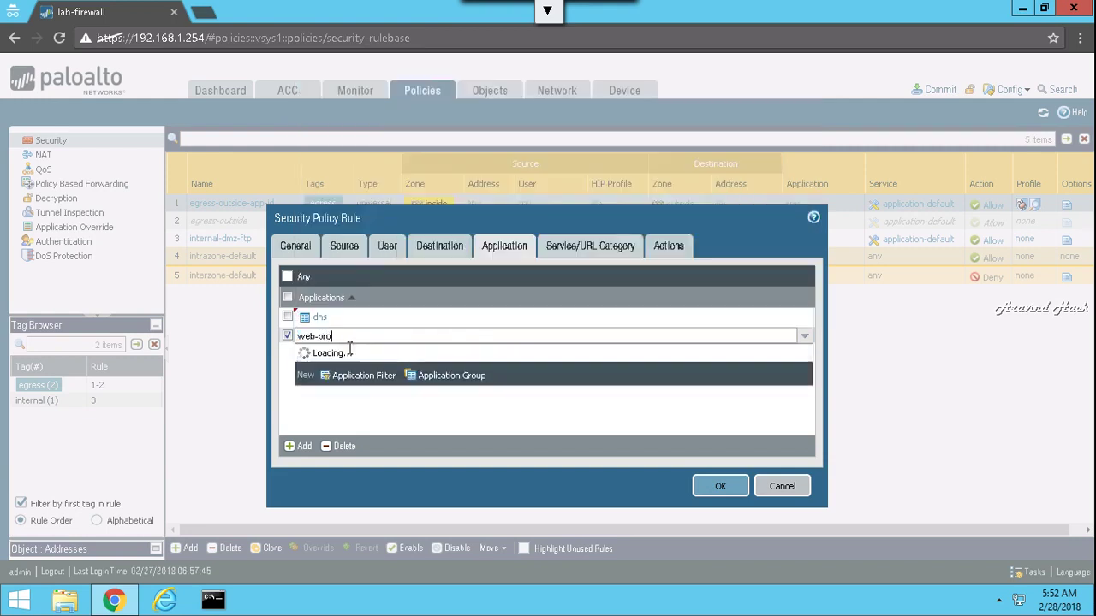
pyautogui.click(349, 364)
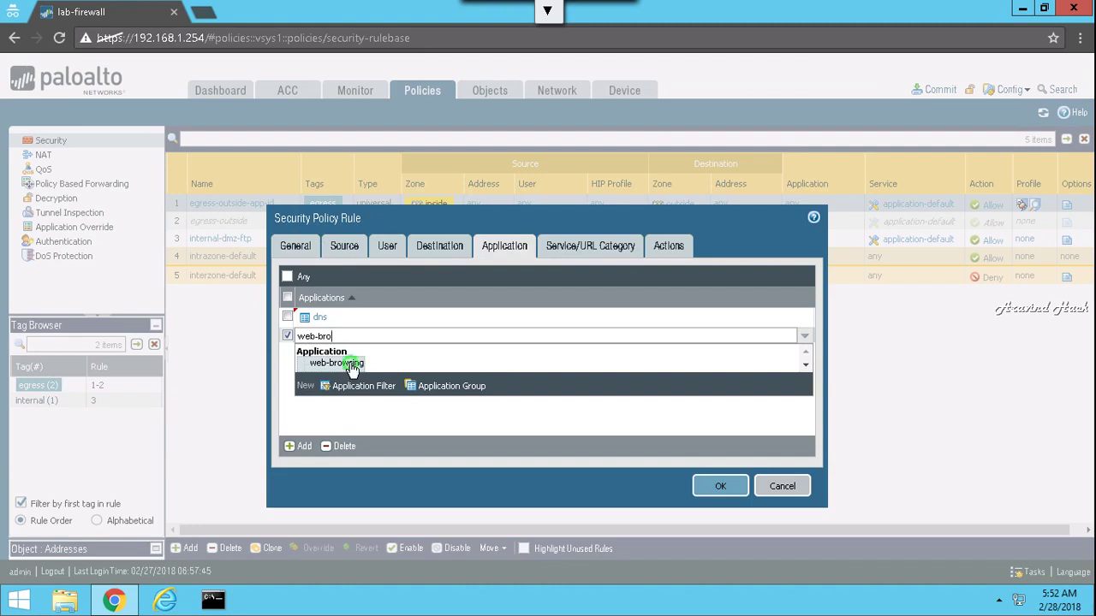
pyautogui.click(453, 407)
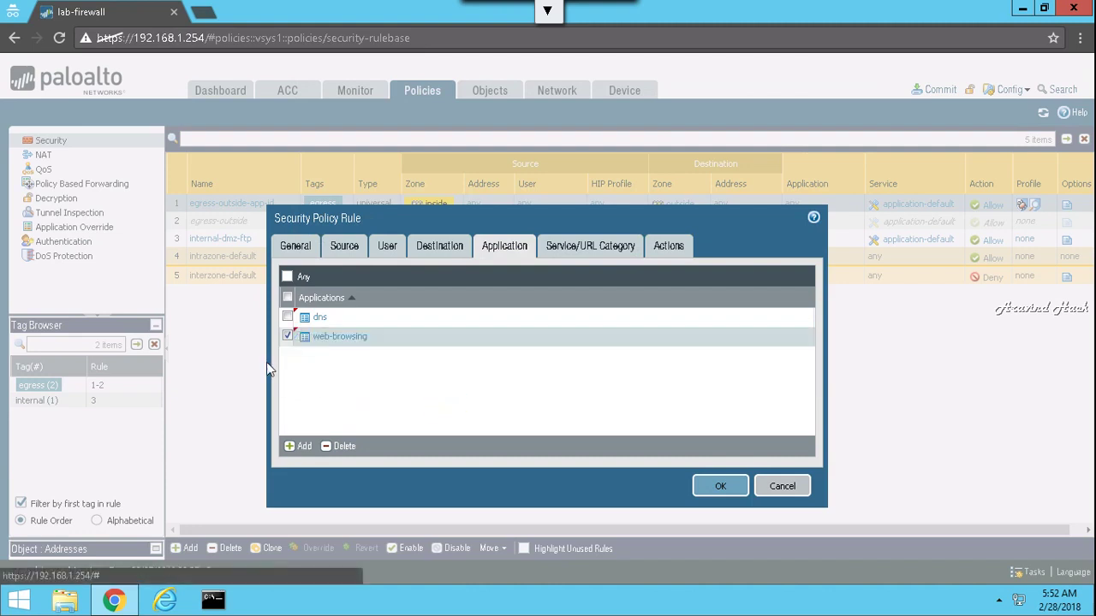
pyautogui.click(288, 336)
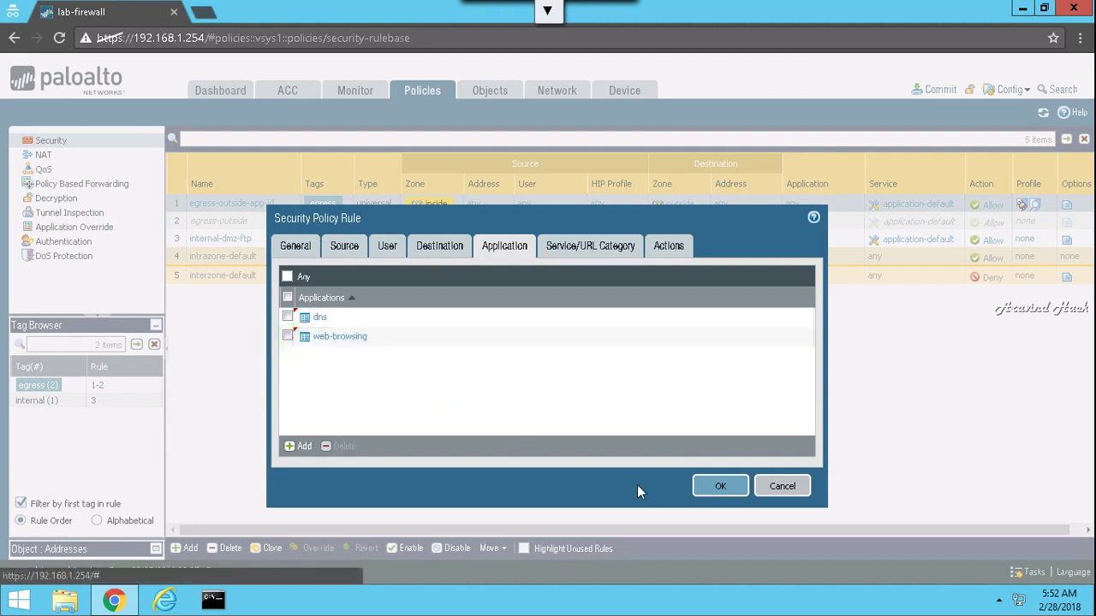
# Save the edited security rule and commit all changes to the running configuration
pyautogui.click(718, 485)
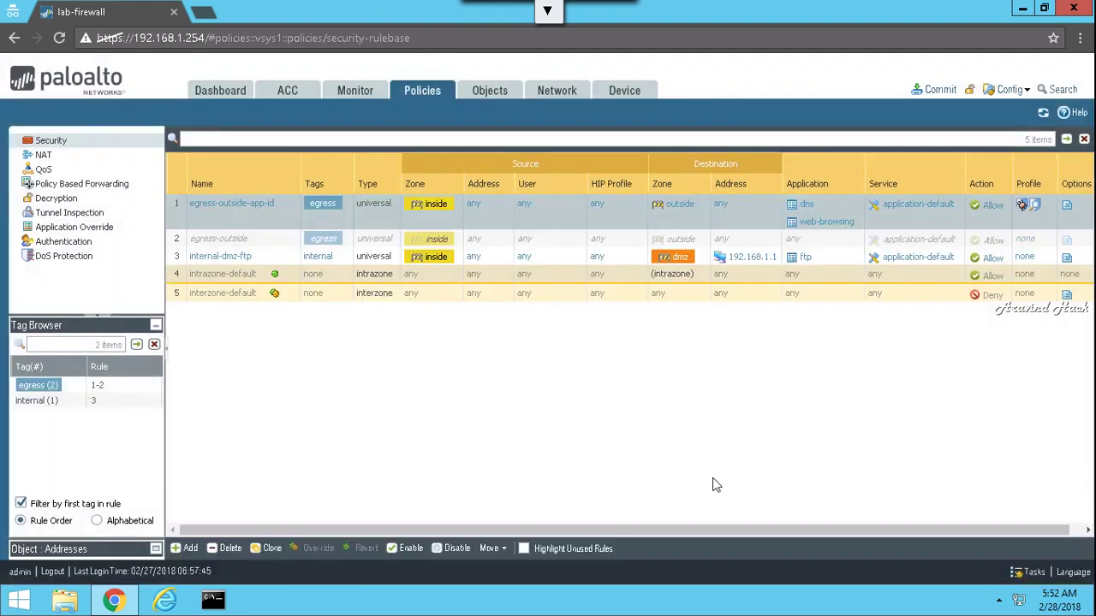
pyautogui.click(935, 90)
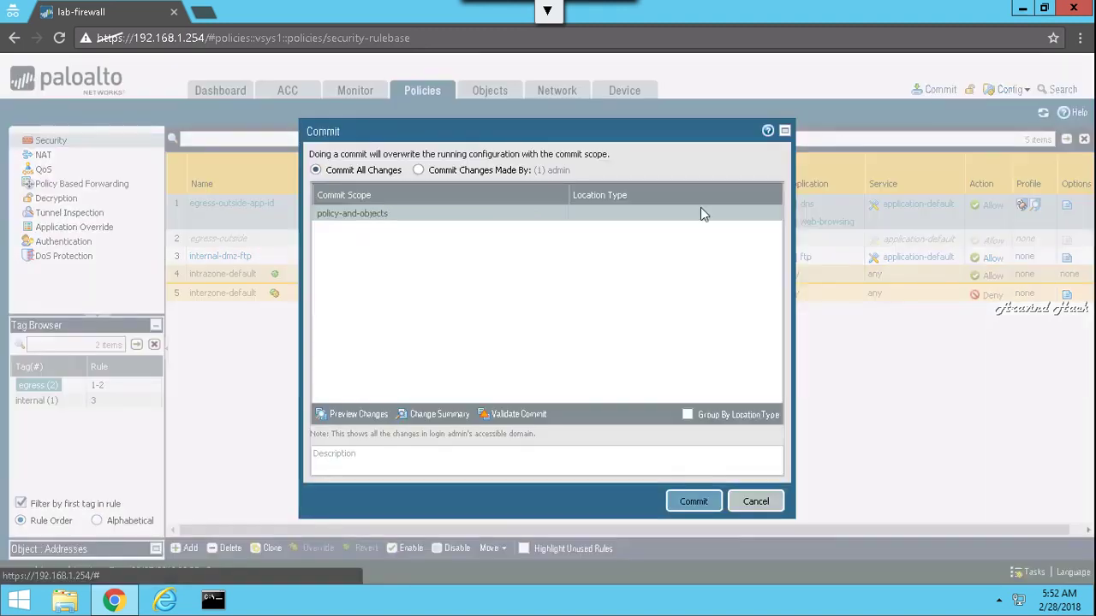
pyautogui.click(692, 504)
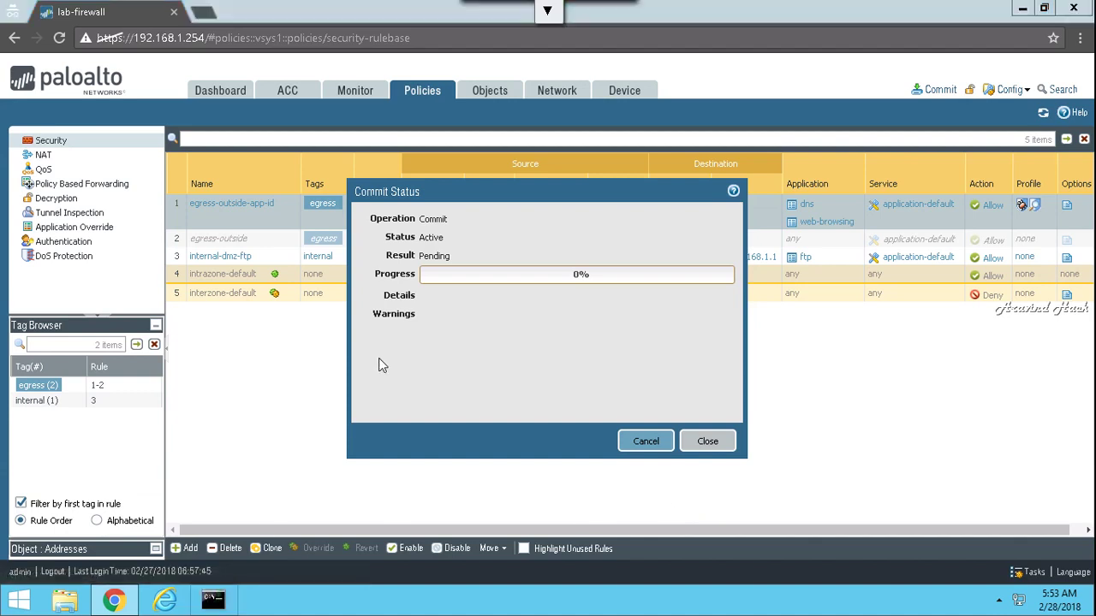
# Switch to the command prompt and display the full network configuration with ipconfig /all
pyautogui.hotkey('alt', 'Tab')
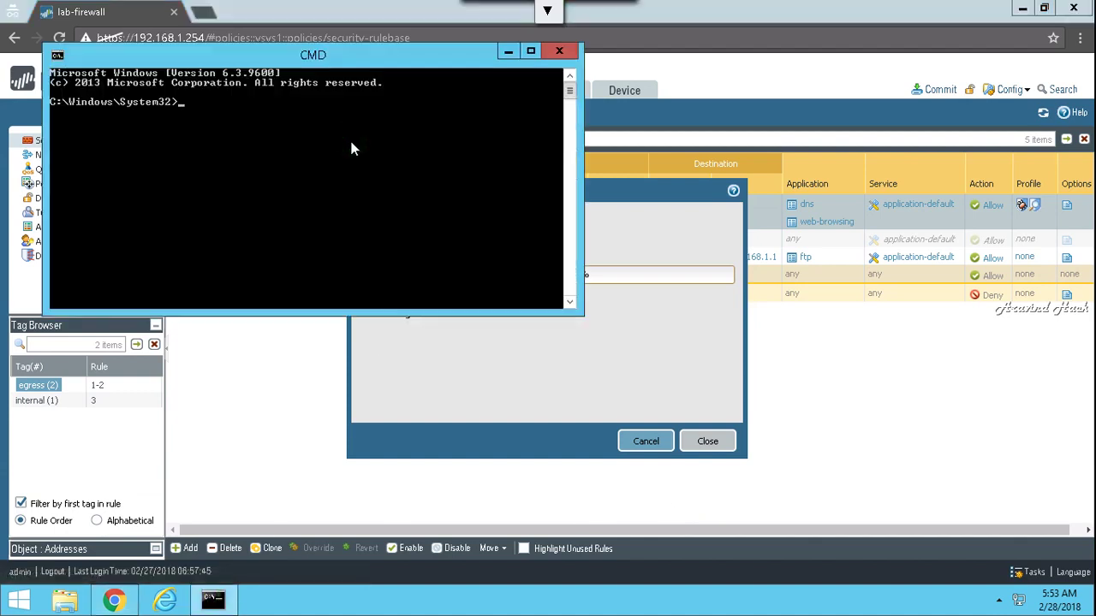
pyautogui.write('p')
pyautogui.press('BackSpace')
pyautogui.write('ipo')
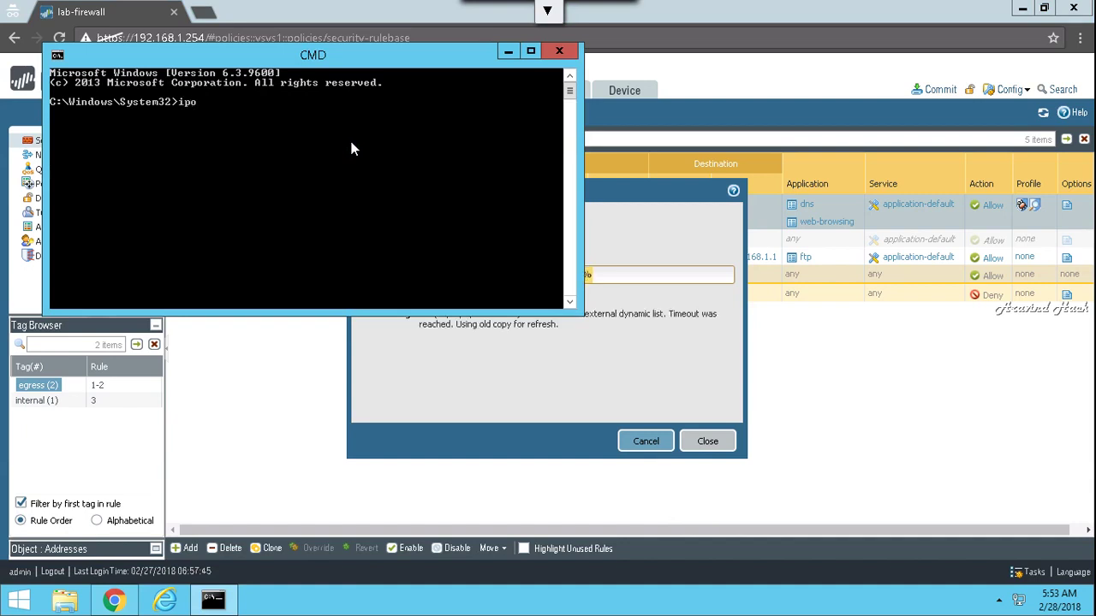
pyautogui.press('BackSpace')
pyautogui.write('con')
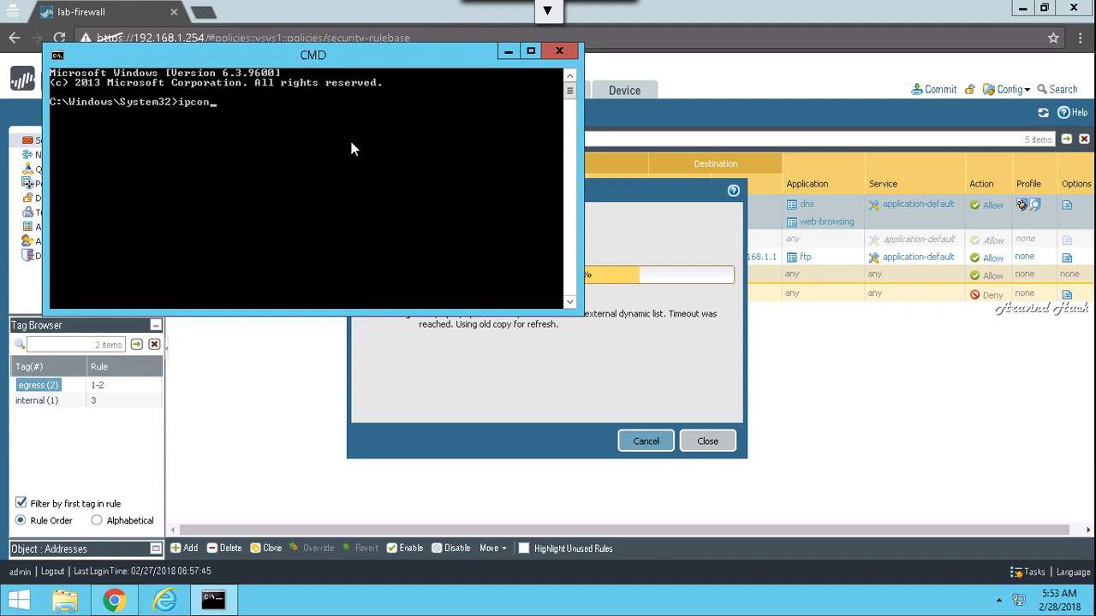
pyautogui.write('fig /all')
pyautogui.press('Return')
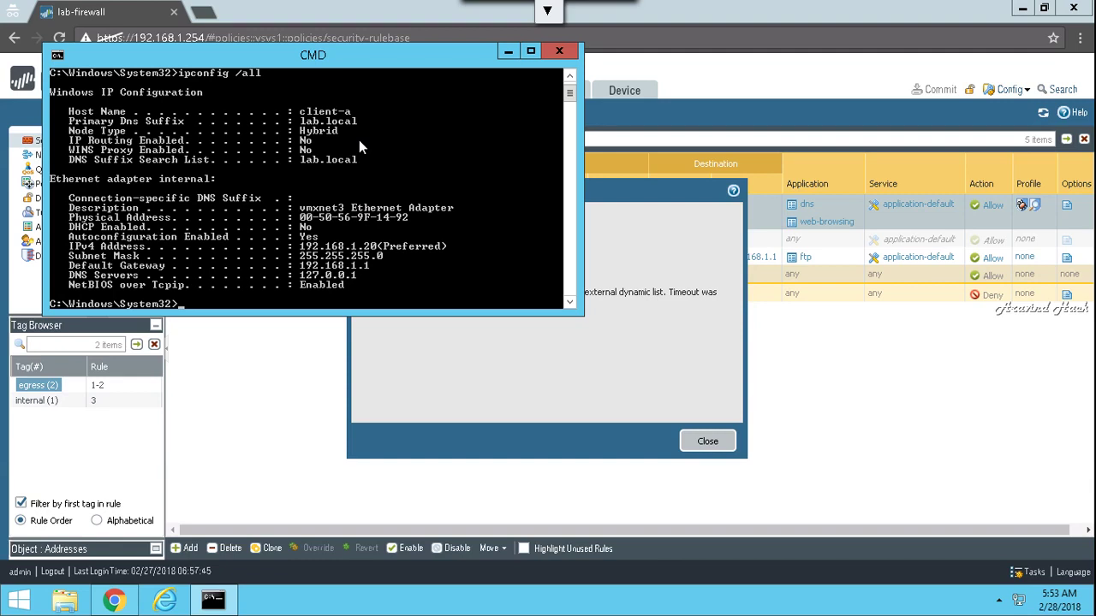
# Start an interactive nslookup session and query the address 71.19.152.112
pyautogui.write('nslookup')
pyautogui.press('Return')
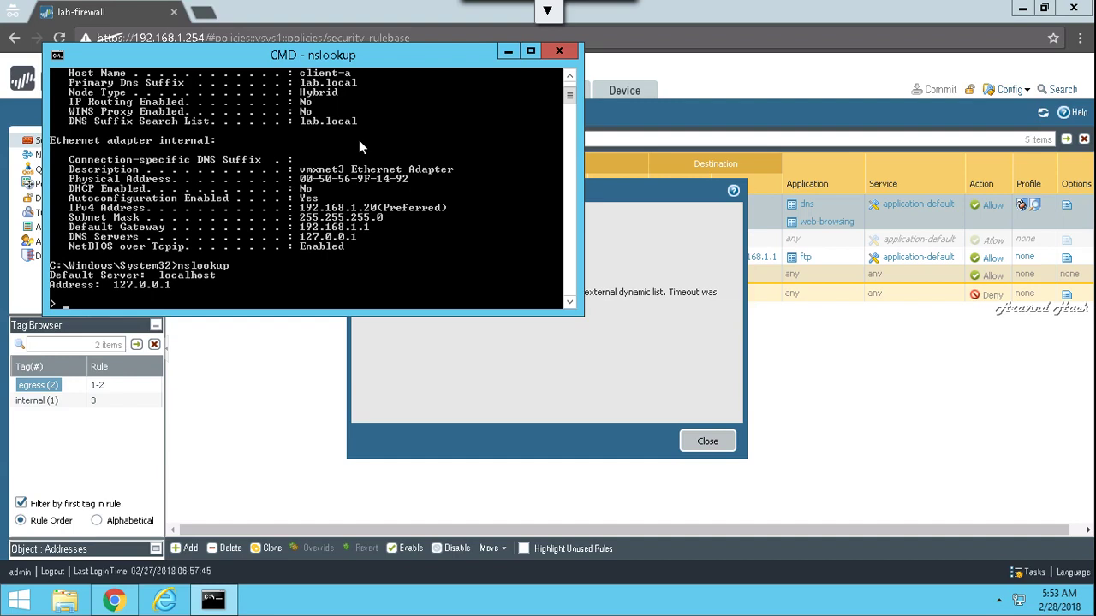
pyautogui.write('?')
pyautogui.write('1.19.')
pyautogui.write('152.112')
pyautogui.press('Return')
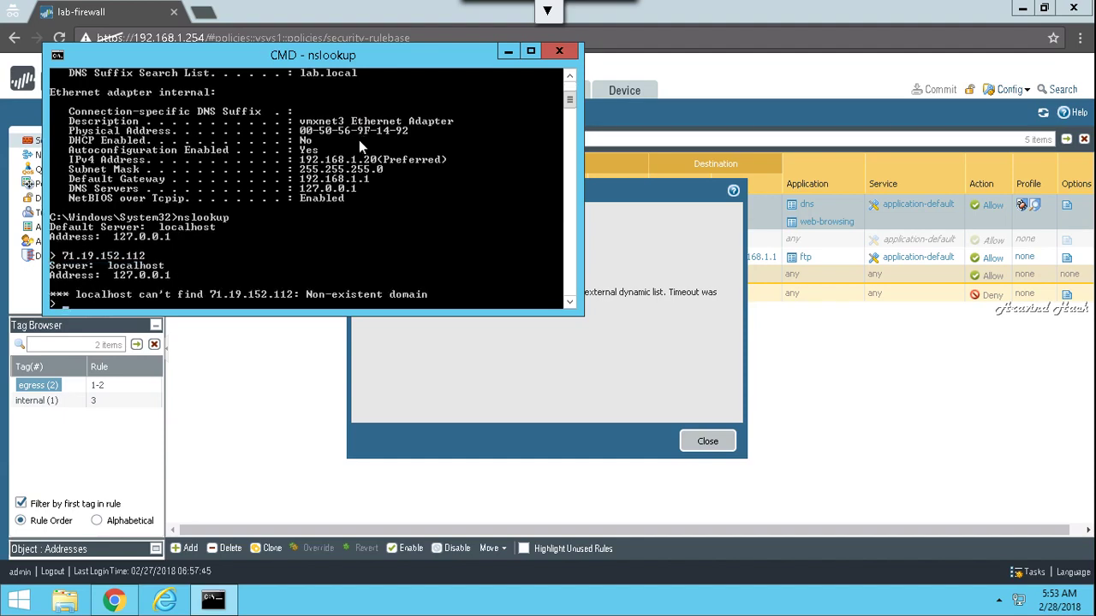
# Modify the previous nslookup query to 171.19.152.112 and run it
pyautogui.press('Up')
pyautogui.press('Home')
pyautogui.write('1')
pyautogui.press('Return')
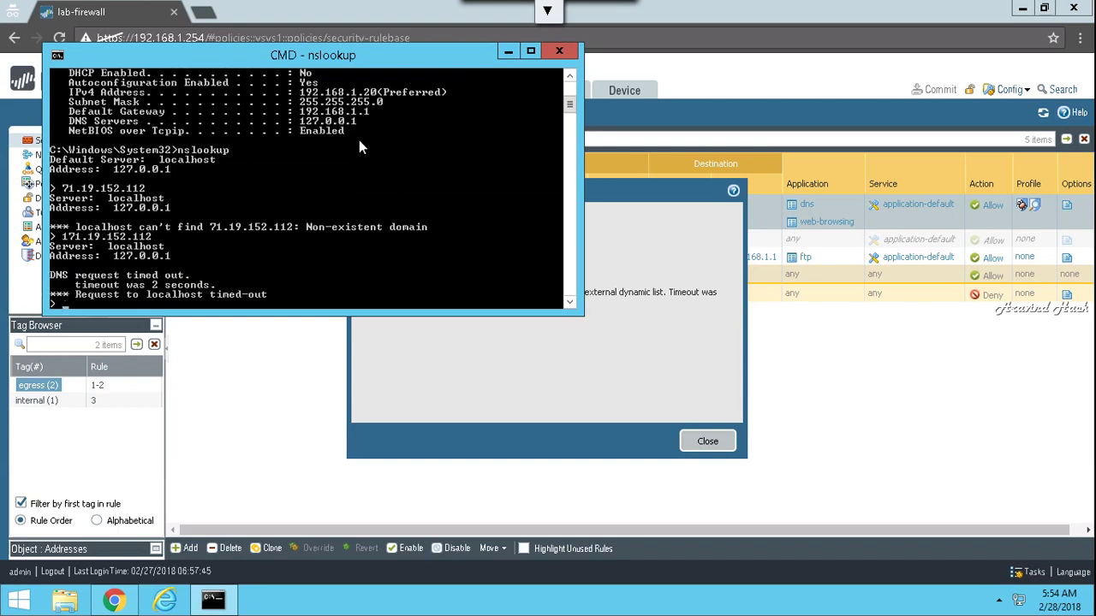
# Enter google as the name for a further lookup in the nslookup session
pyautogui.write('google')
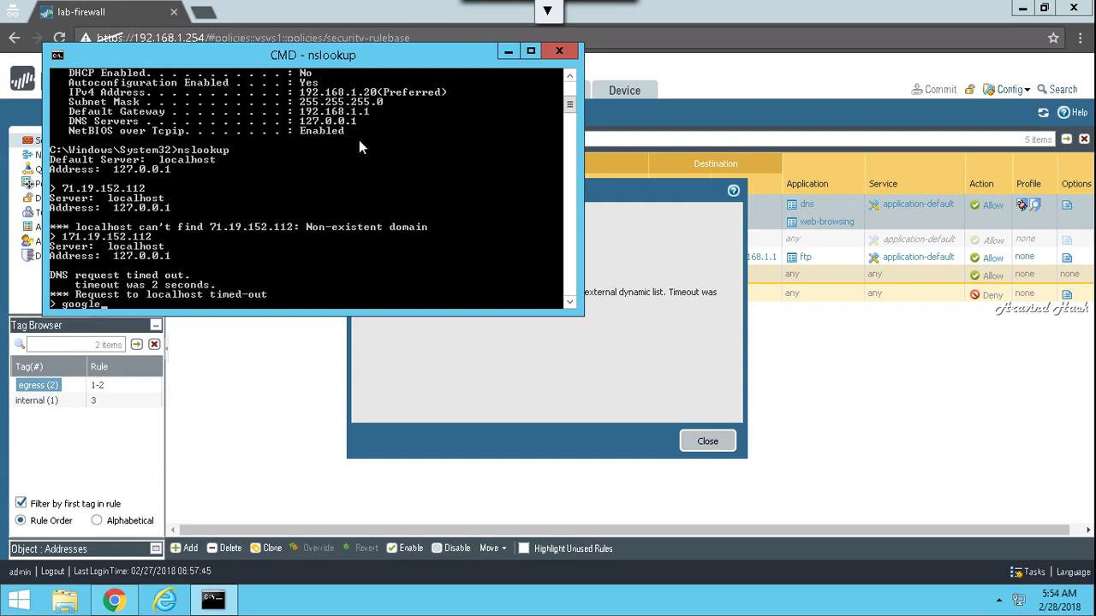